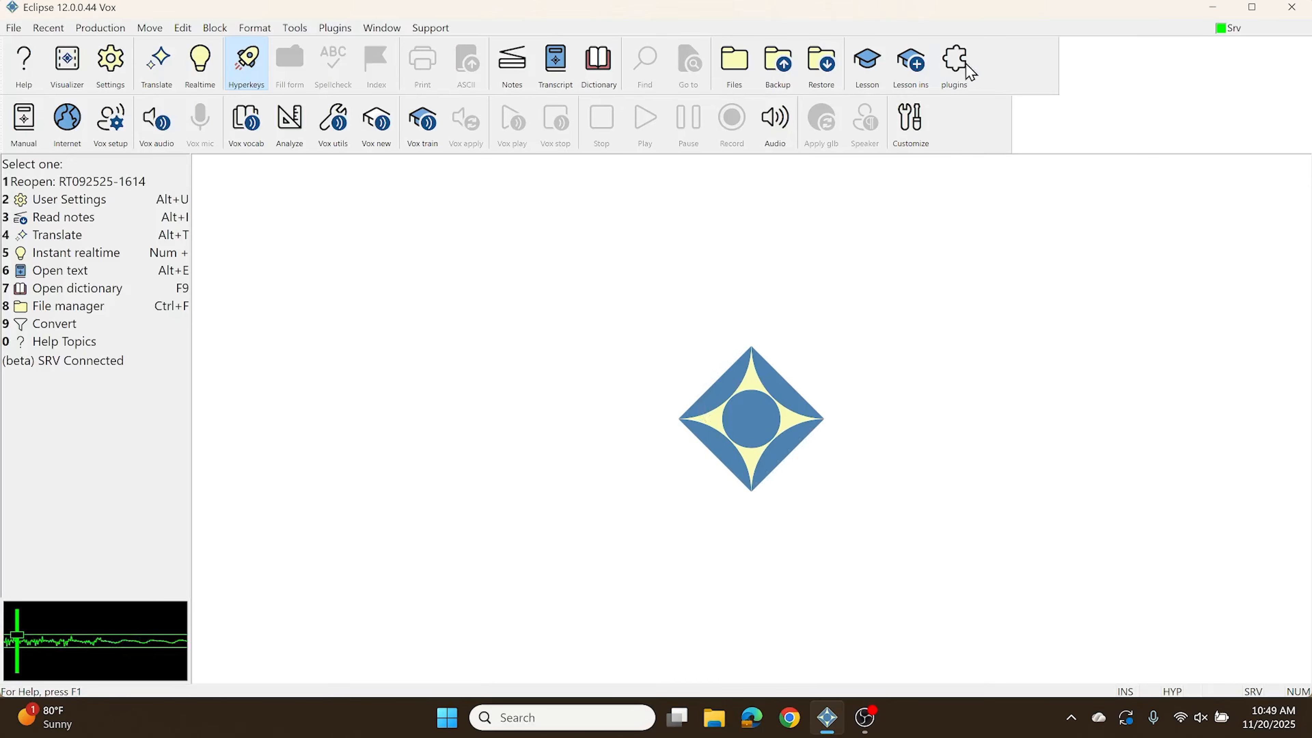
Step: Open the Plugin Manager and read the description of the installed Dictionary Quick Reference plugin, including its menu commands and configuration notes
left_click(955, 61)
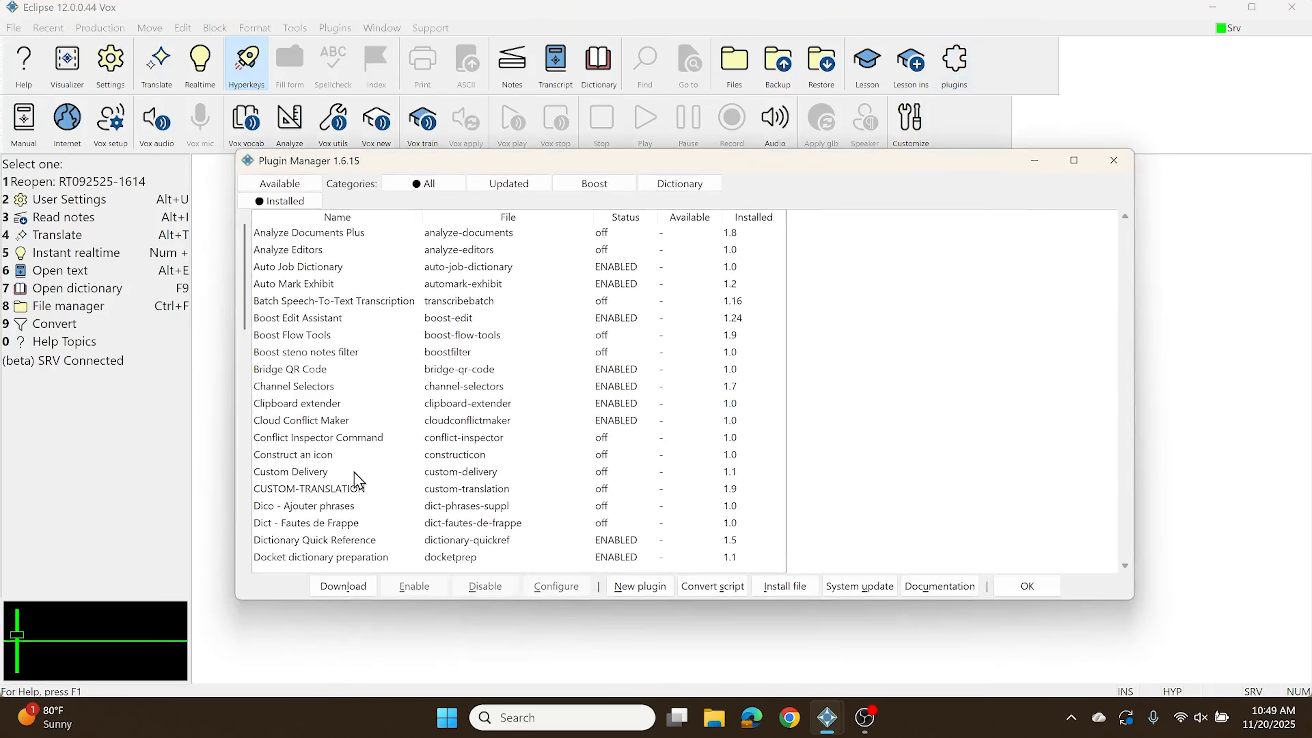
left_click(308, 541)
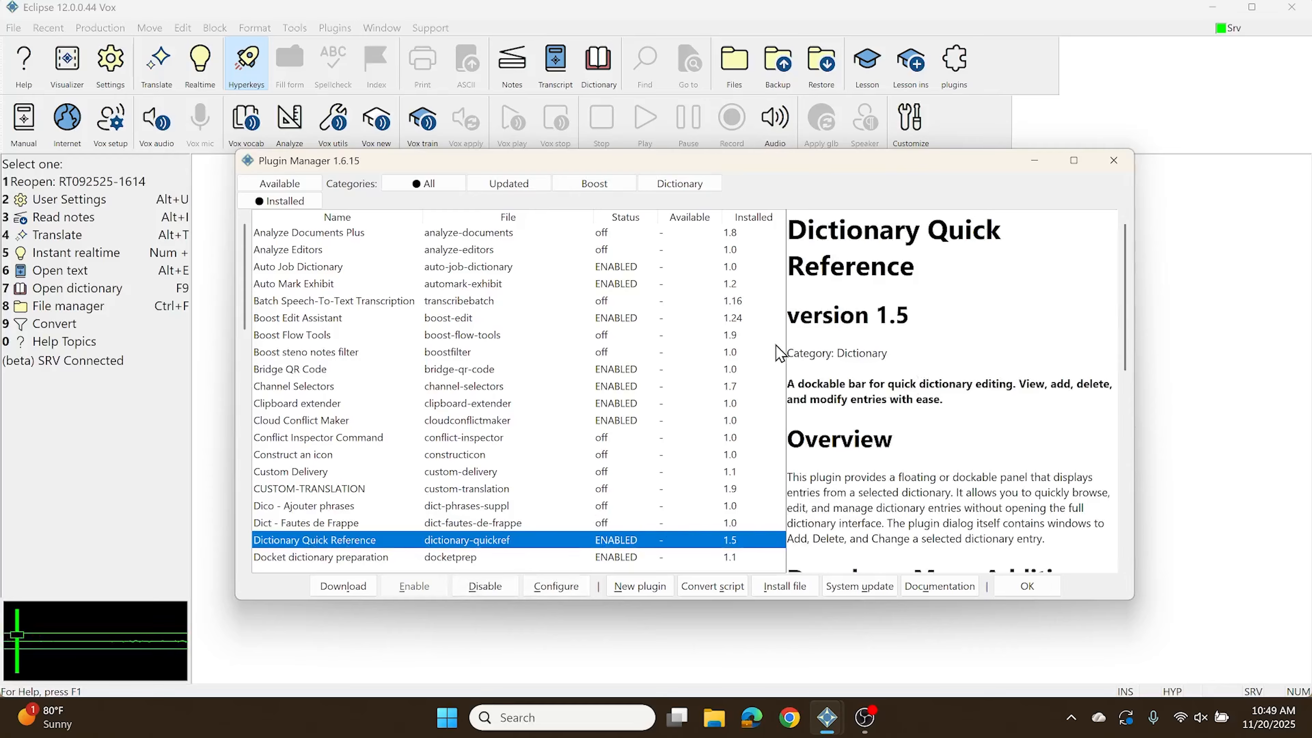
scroll(906, 353, "down", 2)
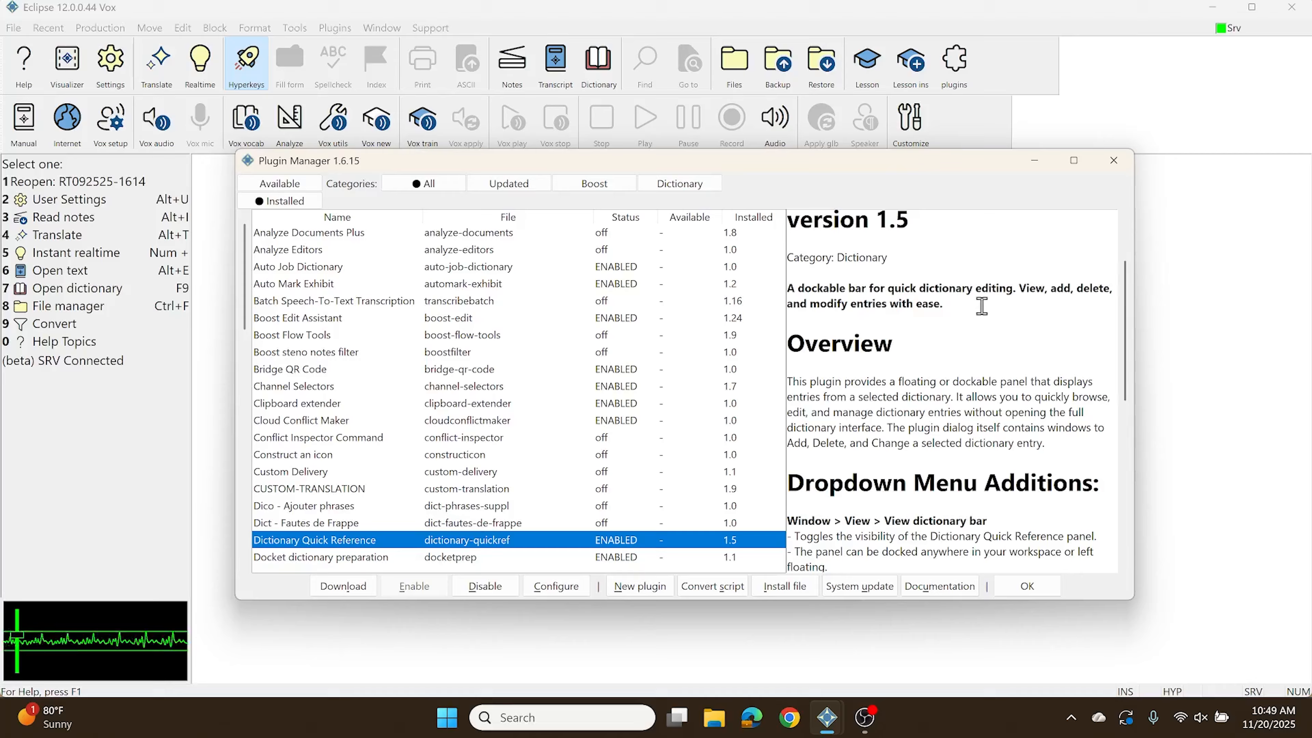
scroll(984, 306, "down", 4)
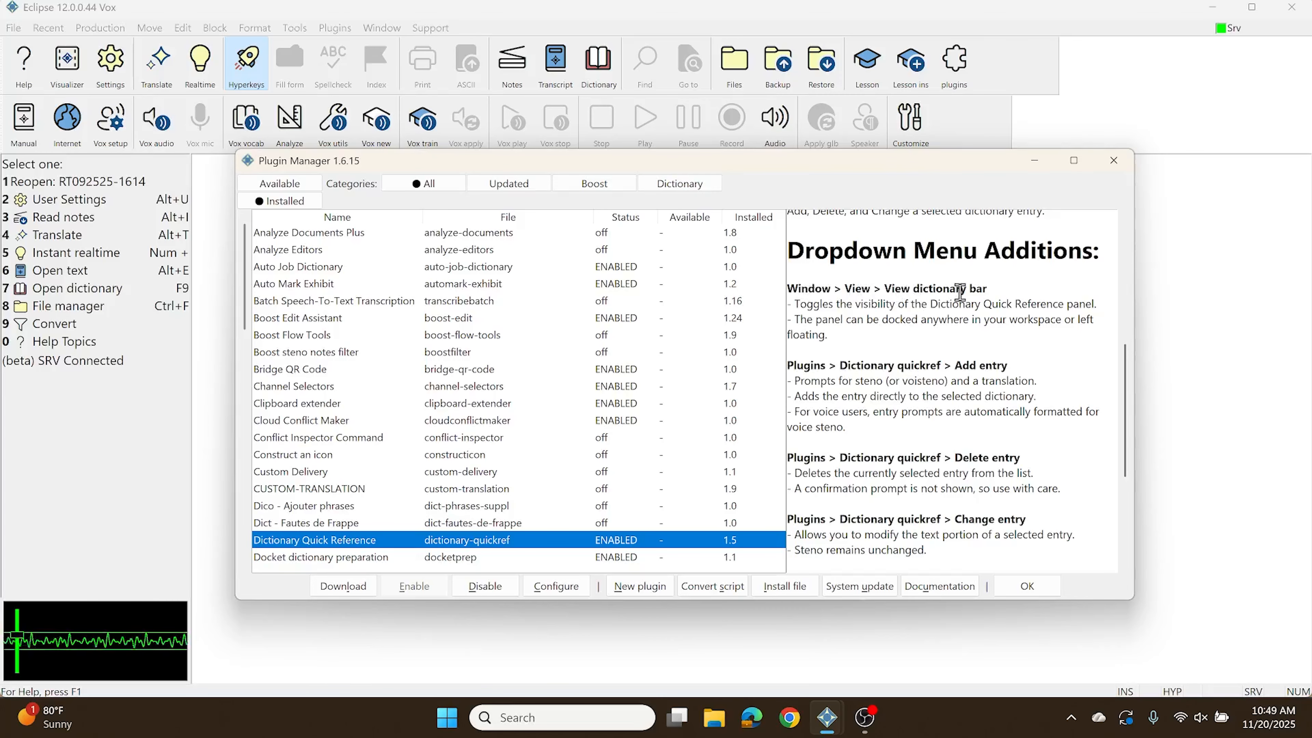
scroll(815, 368, "down", 3)
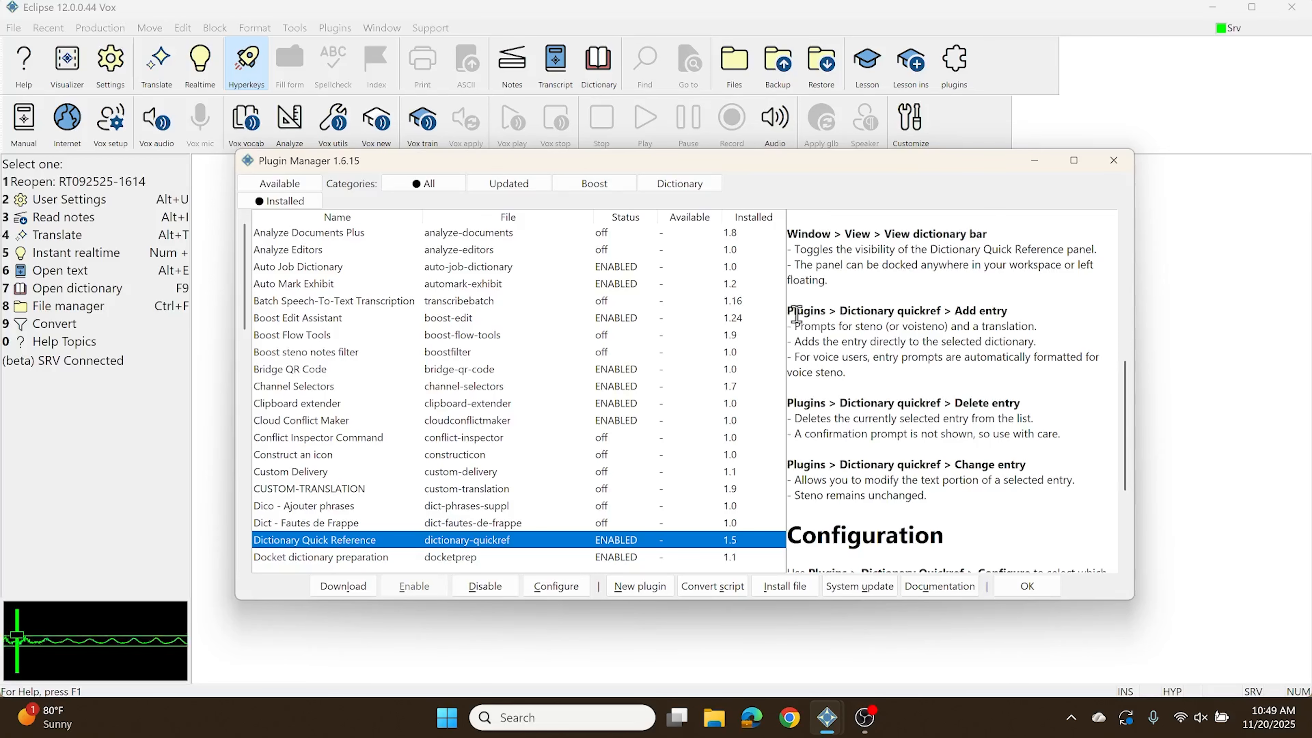
scroll(796, 314, "down", 4)
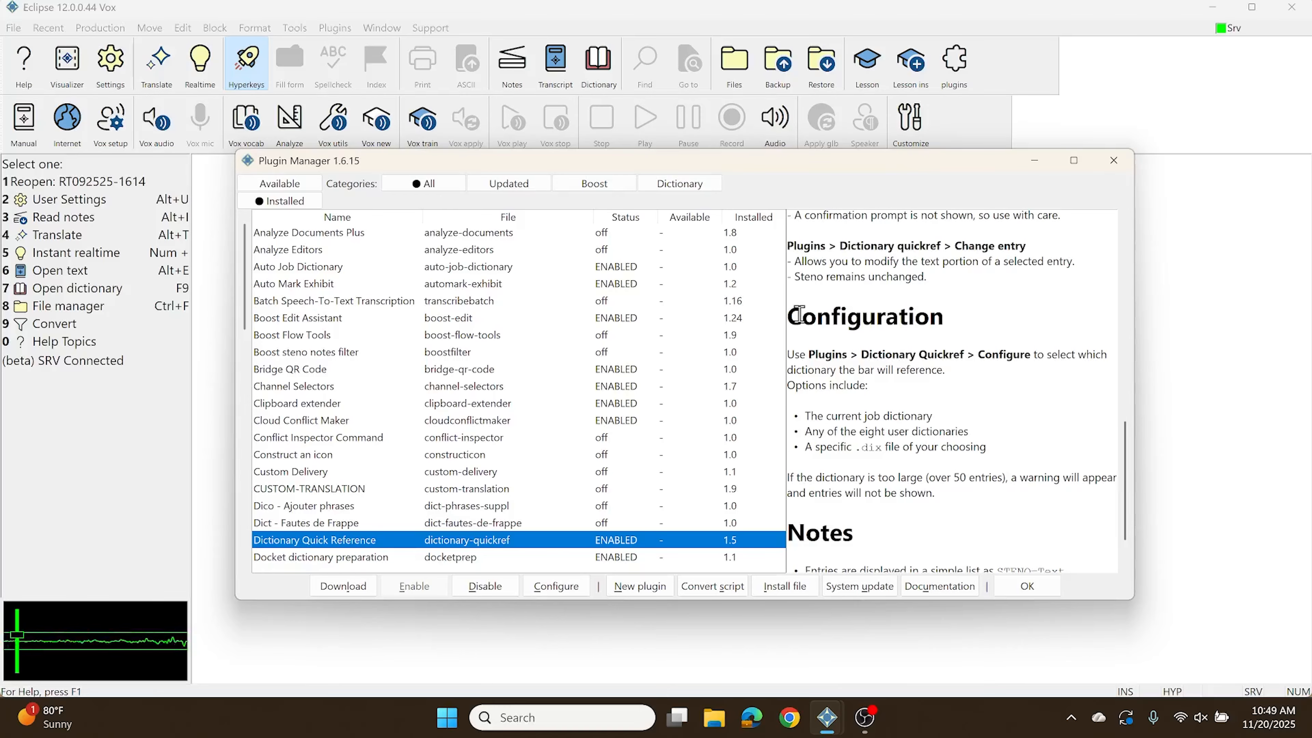
scroll(1013, 322, "up", 3)
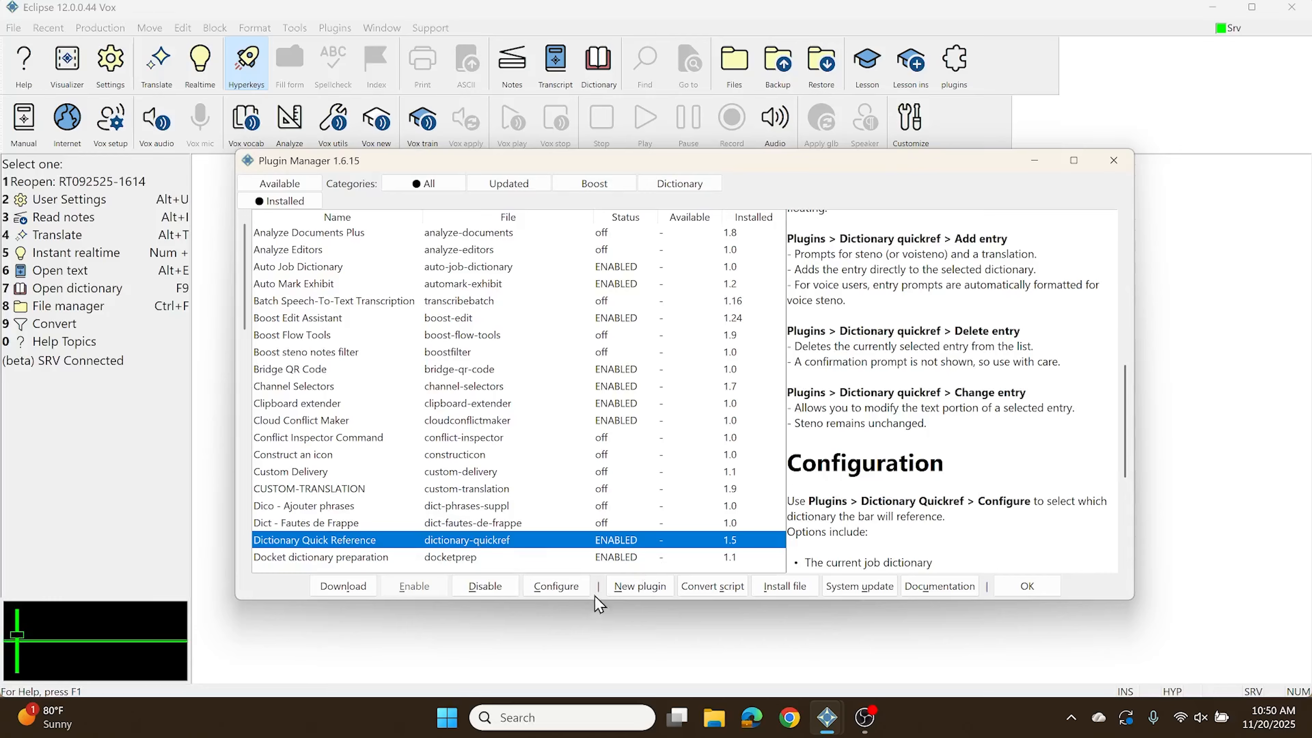
Step: Open the Dictionary Quick Reference configuration and review the dictionary choices, from {jobname}.dix and Job Dictionary through the user dictionaries
left_click(556, 587)
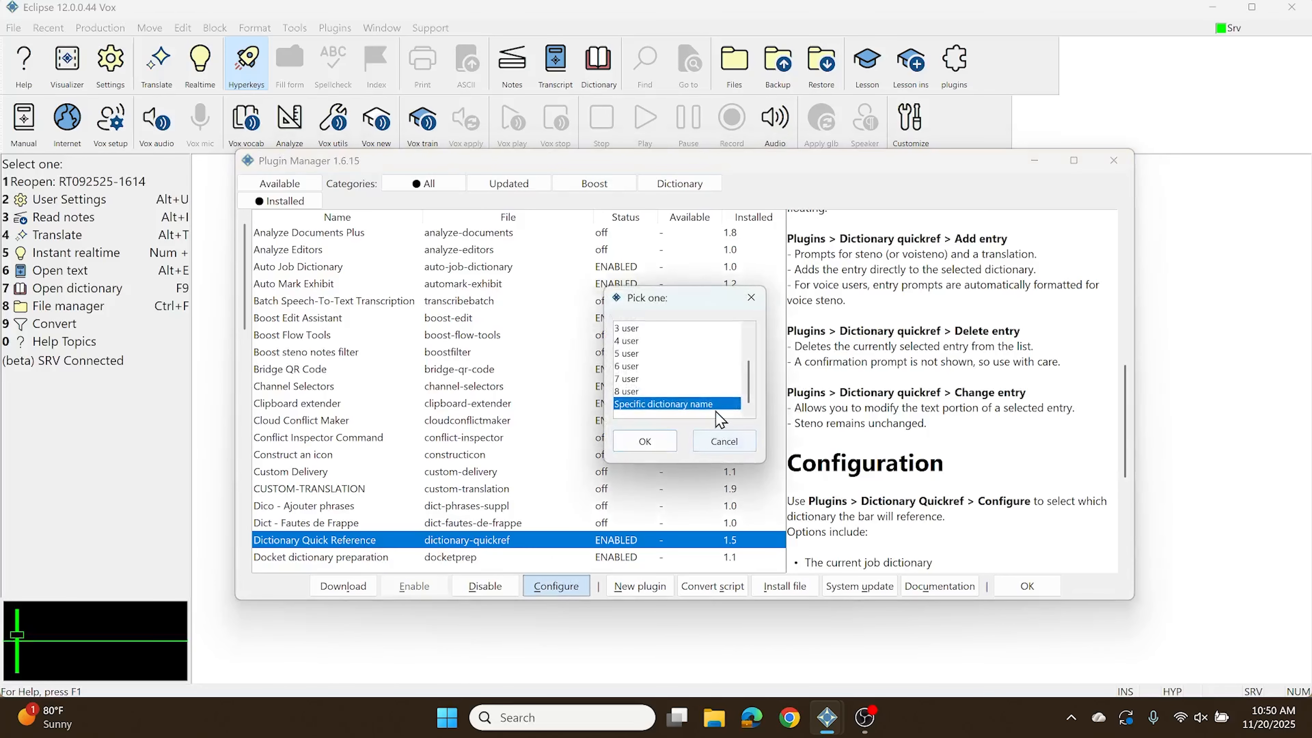
scroll(695, 411, "up", 2)
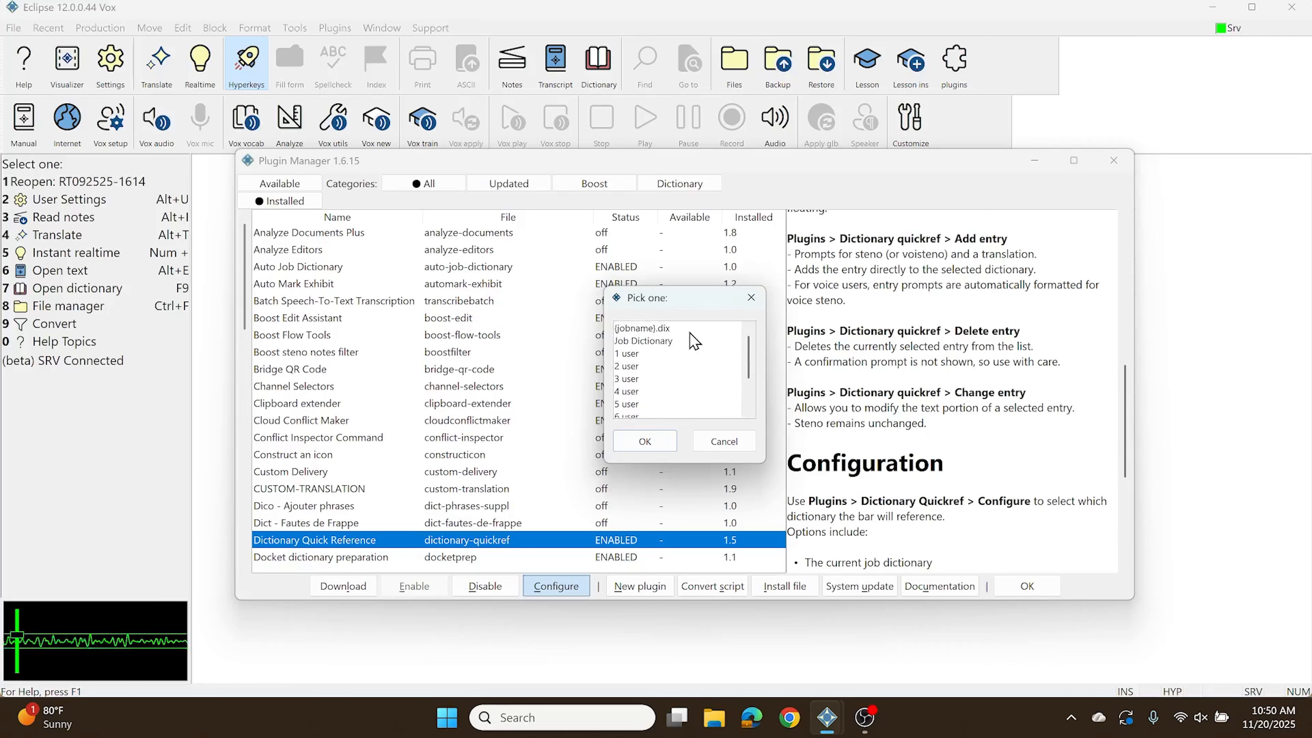
scroll(692, 342, "down", 3)
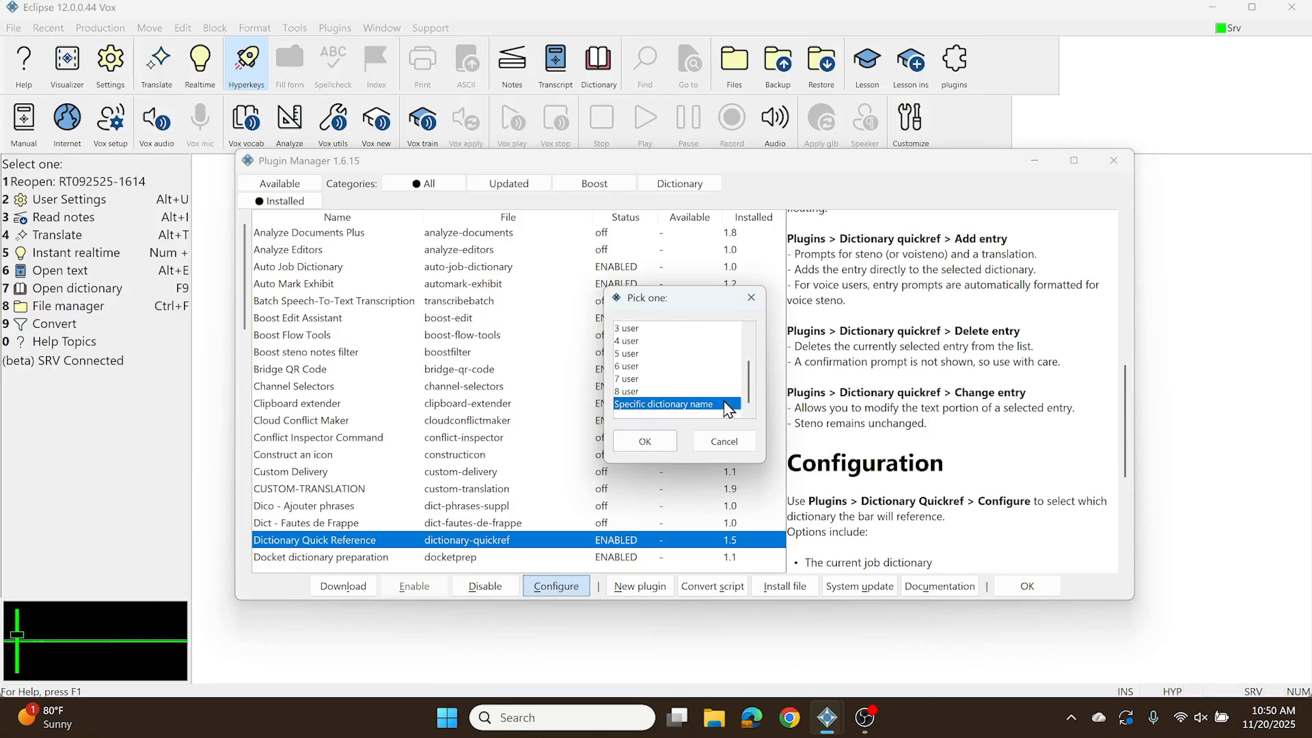
scroll(694, 384, "up", 2)
scroll(695, 368, "down", 3)
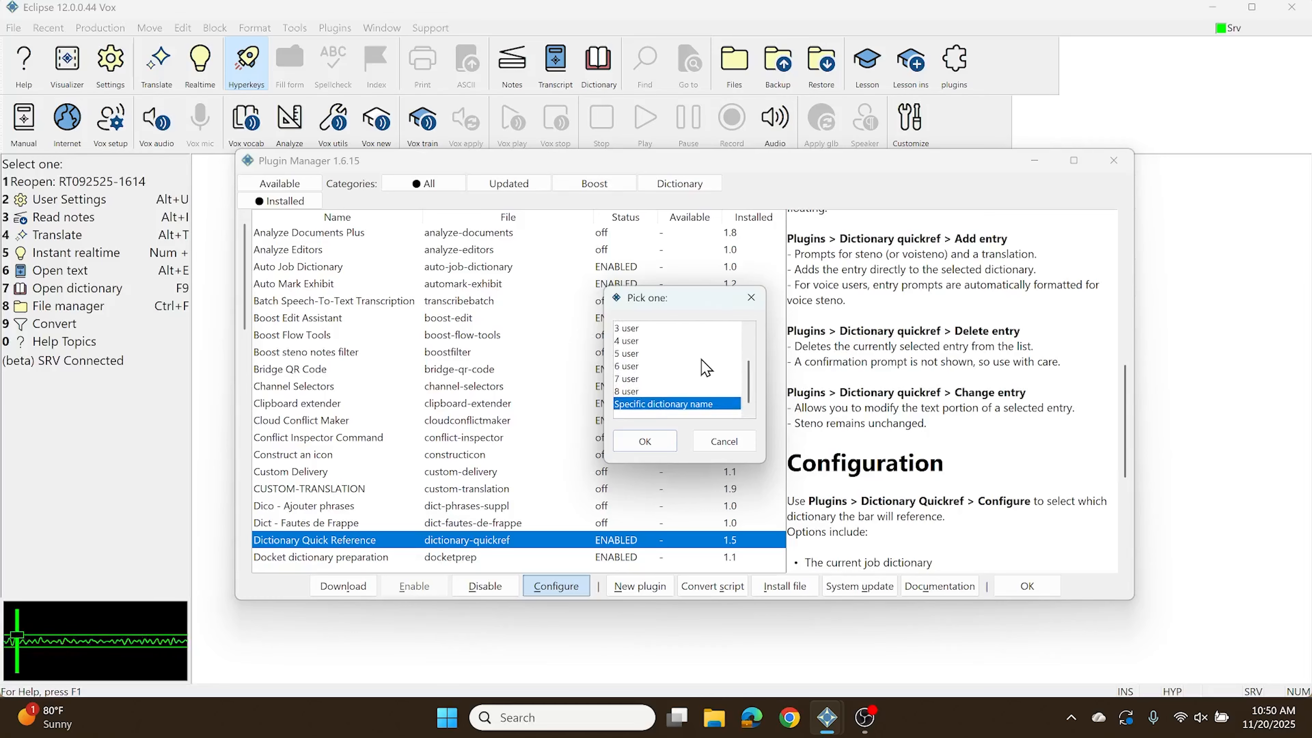
scroll(703, 369, "up", 3)
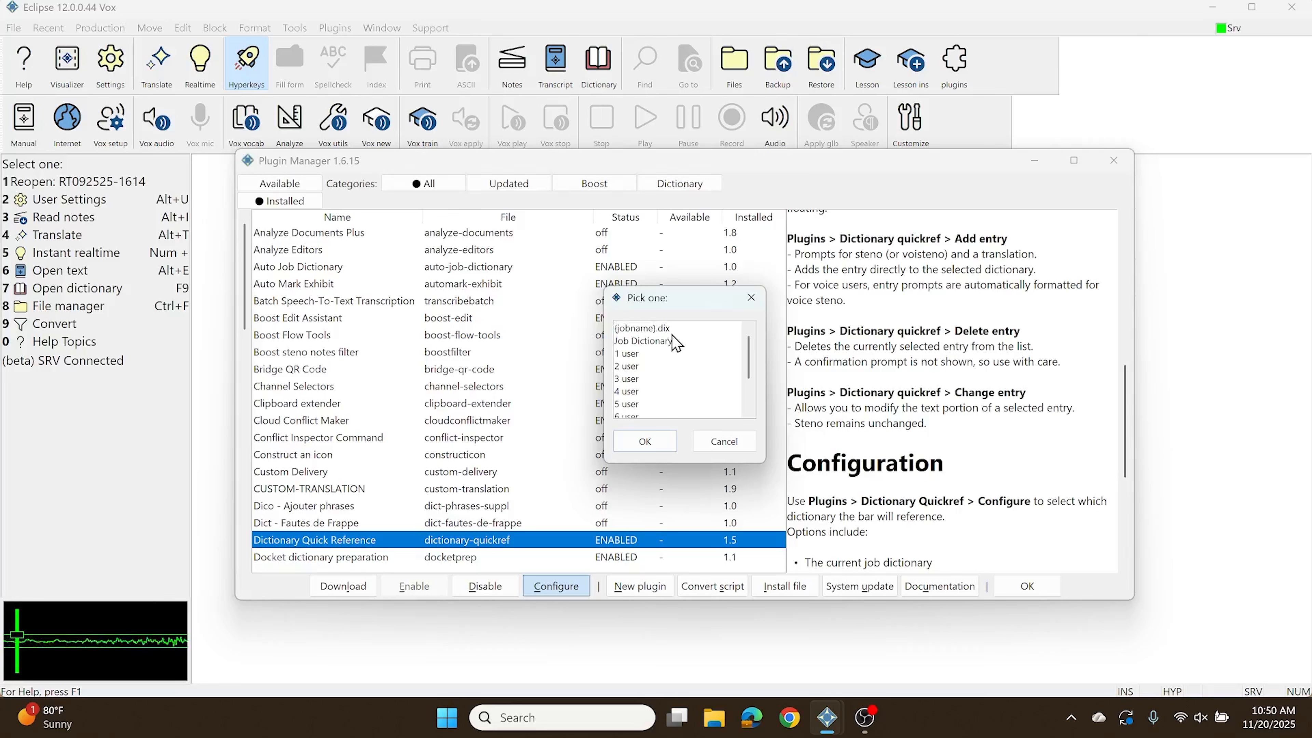
left_click(646, 330)
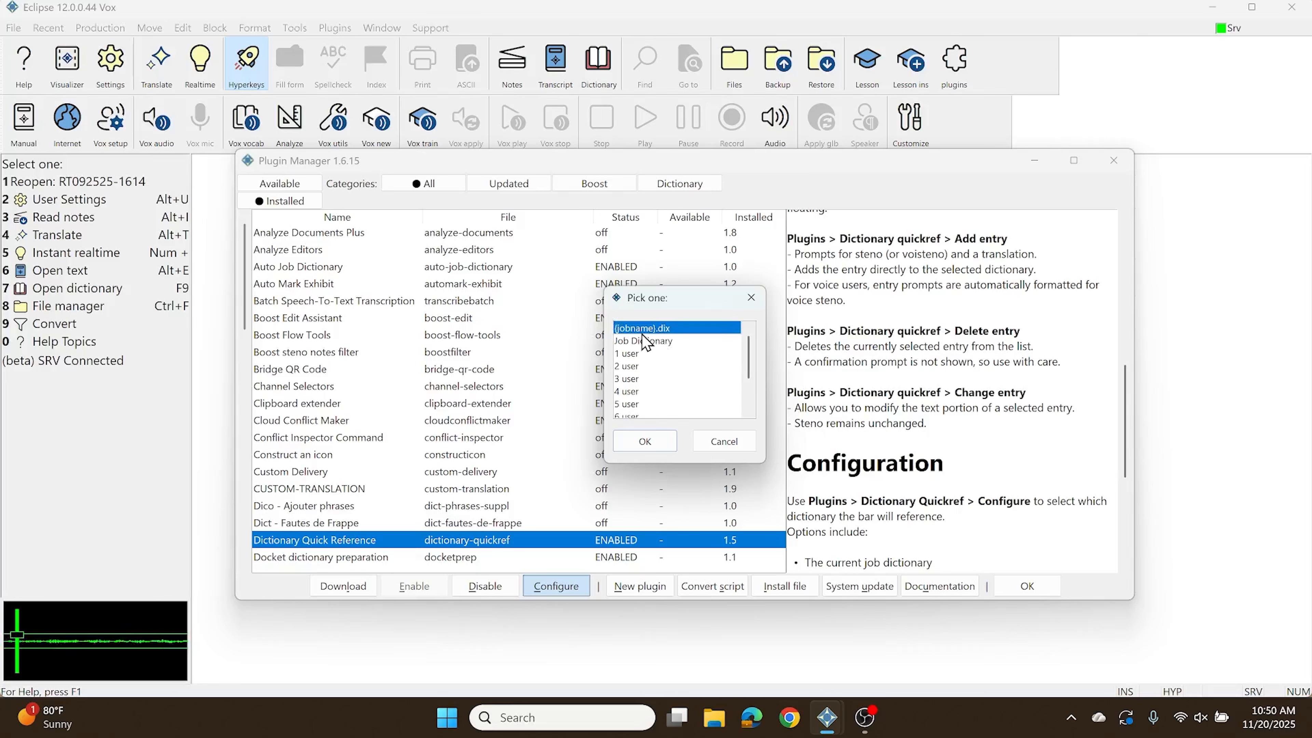
left_click(670, 342)
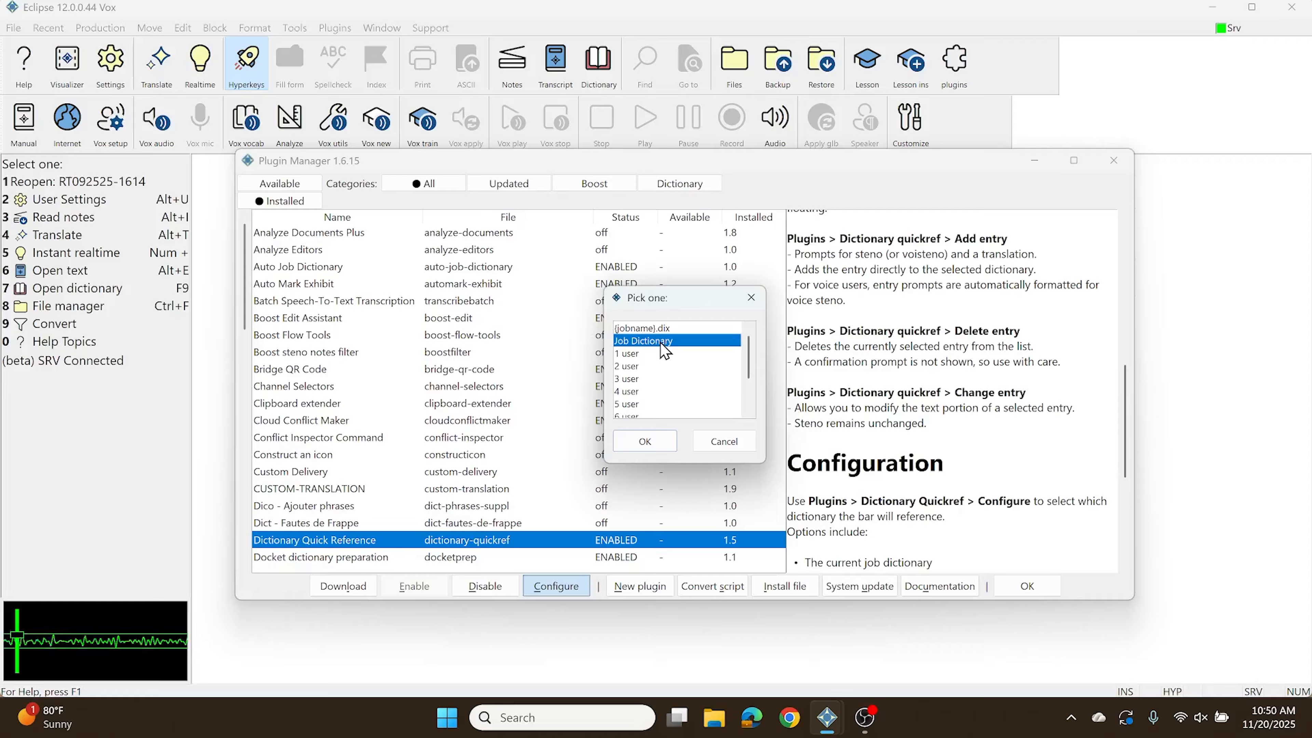
left_click(651, 354)
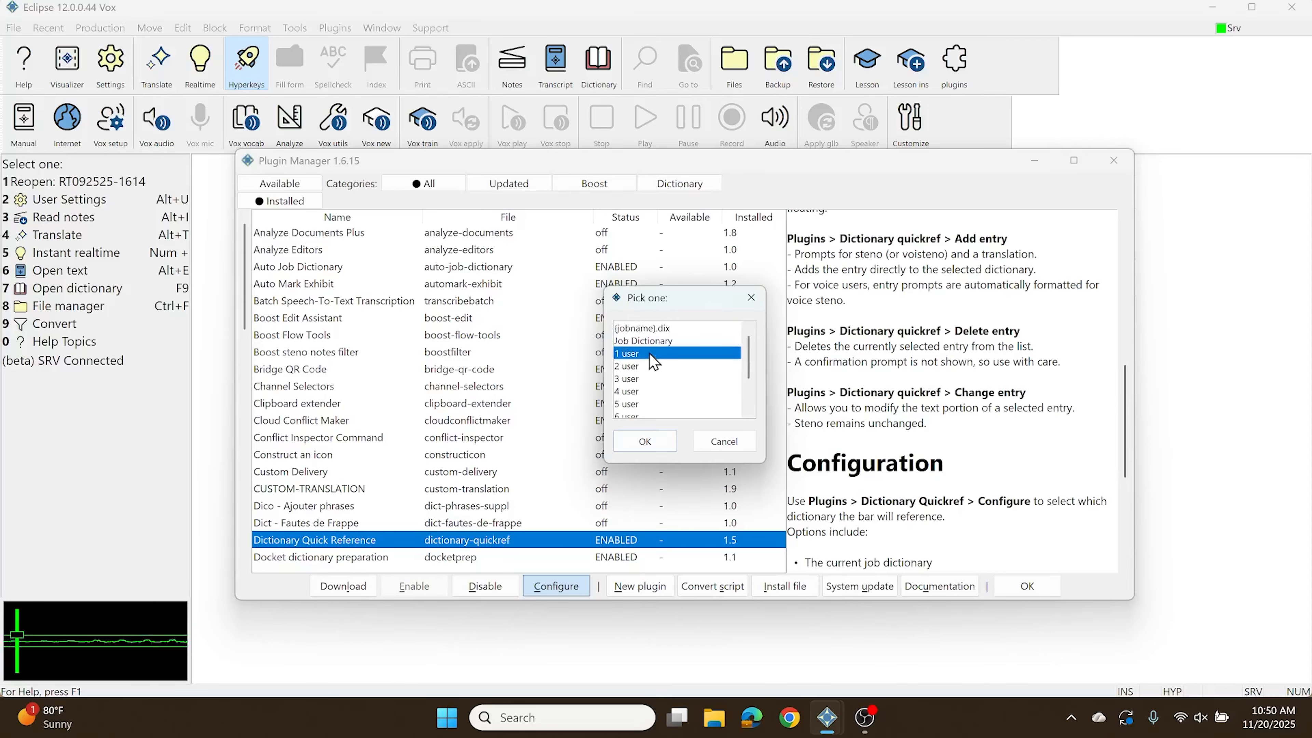
scroll(653, 362, "down", 2)
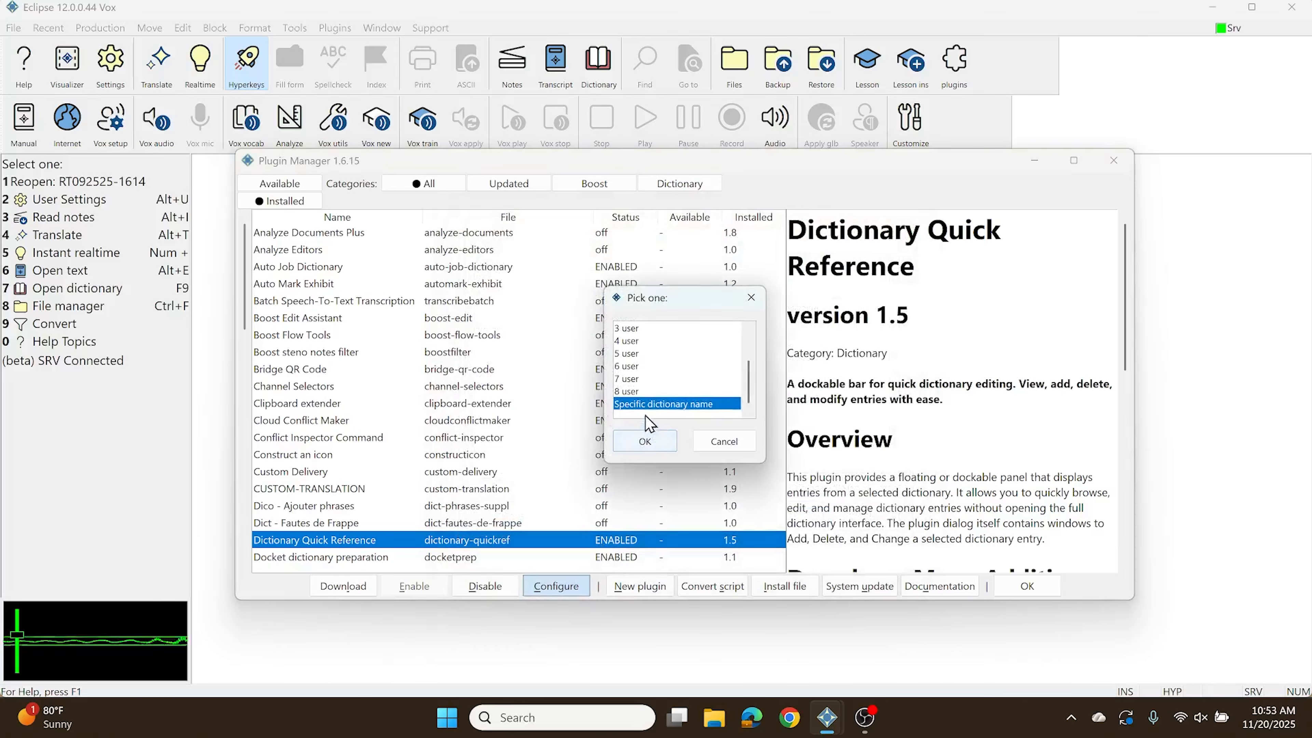
Step: Set the plugin to use the specific dictionary ON-THE-FLY.dix and close the Plugin Manager
left_click(646, 406)
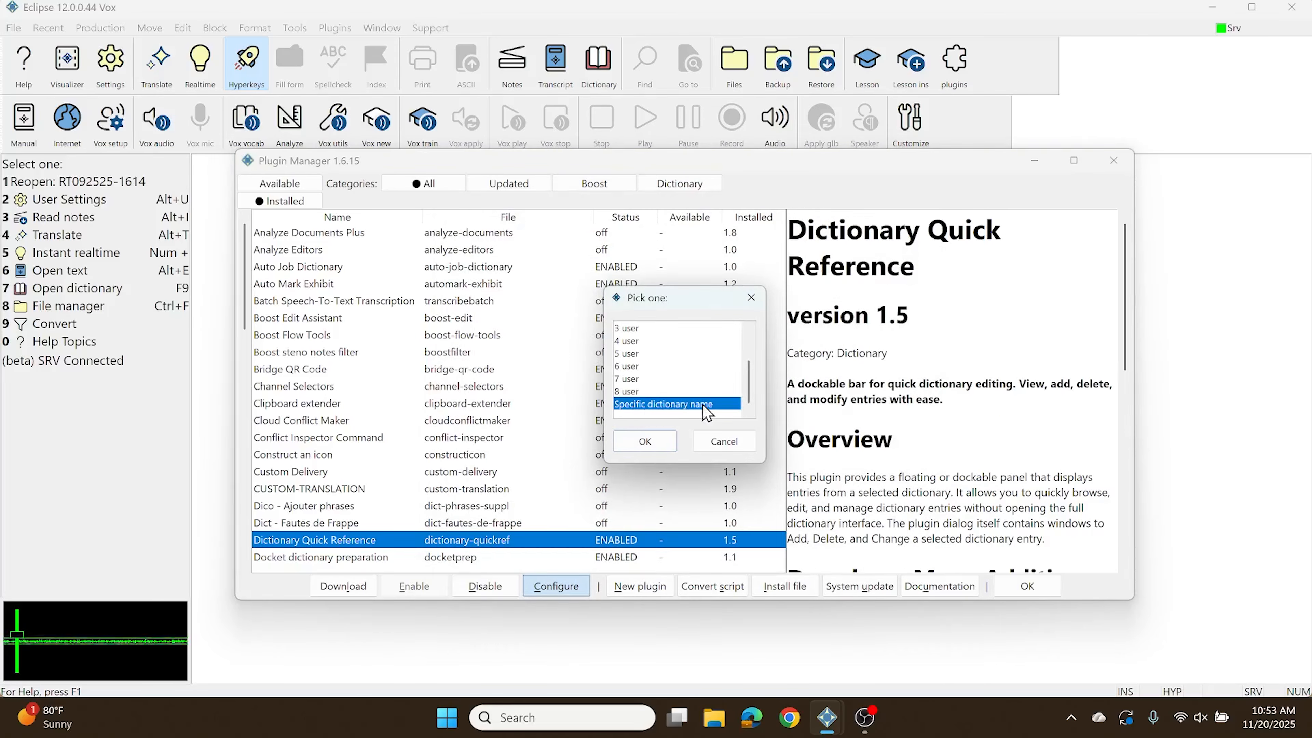
left_click(645, 442)
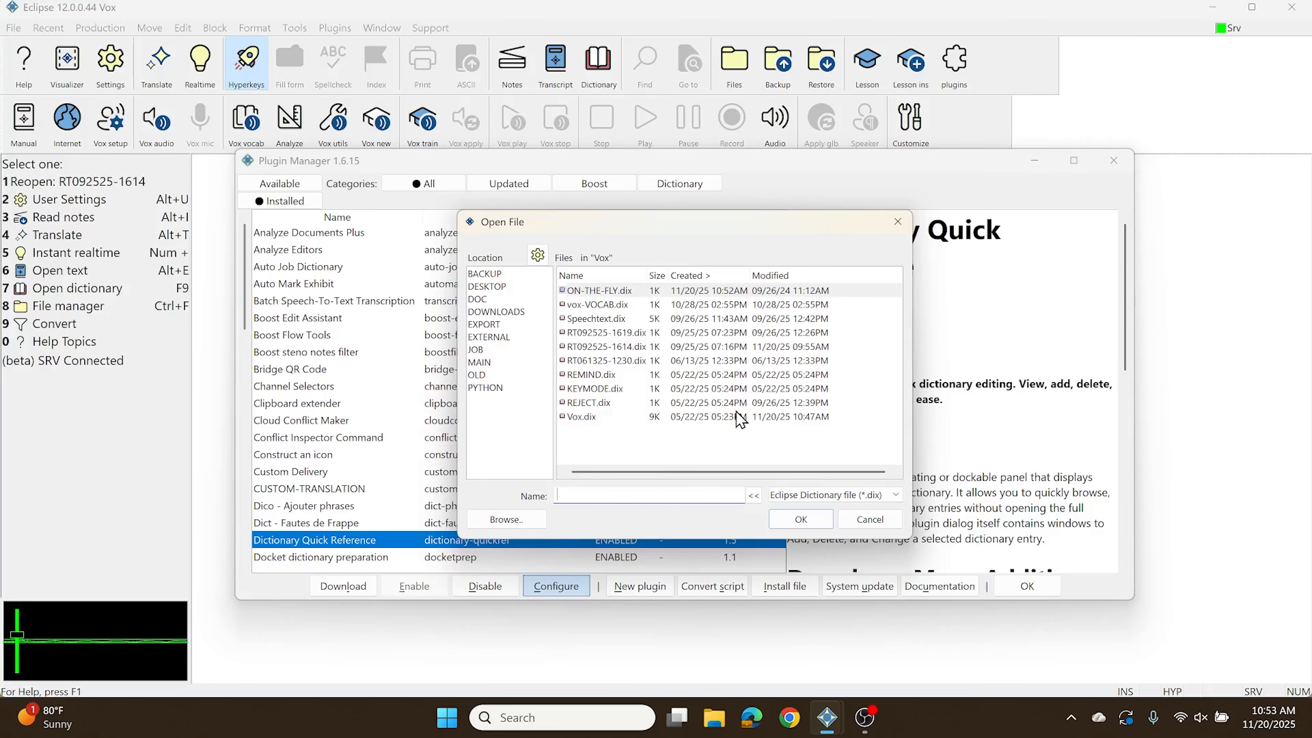
left_click(586, 291)
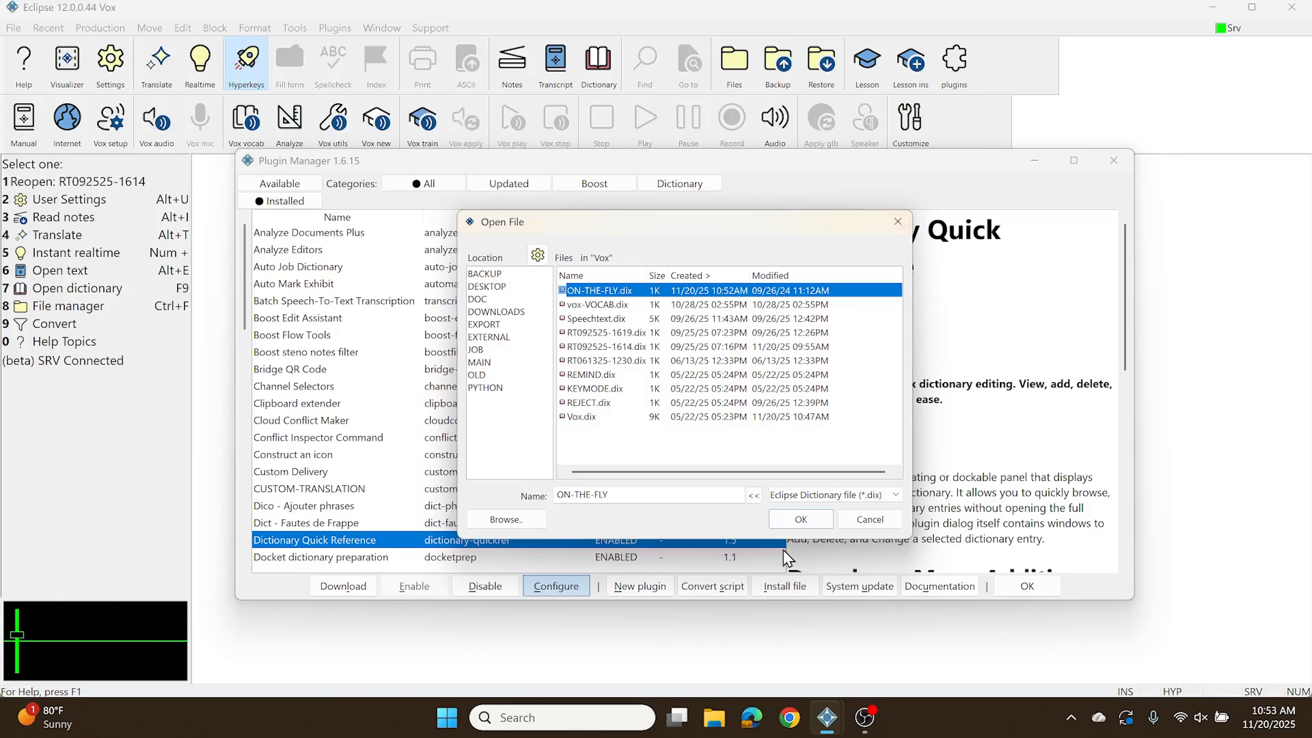
left_click(799, 519)
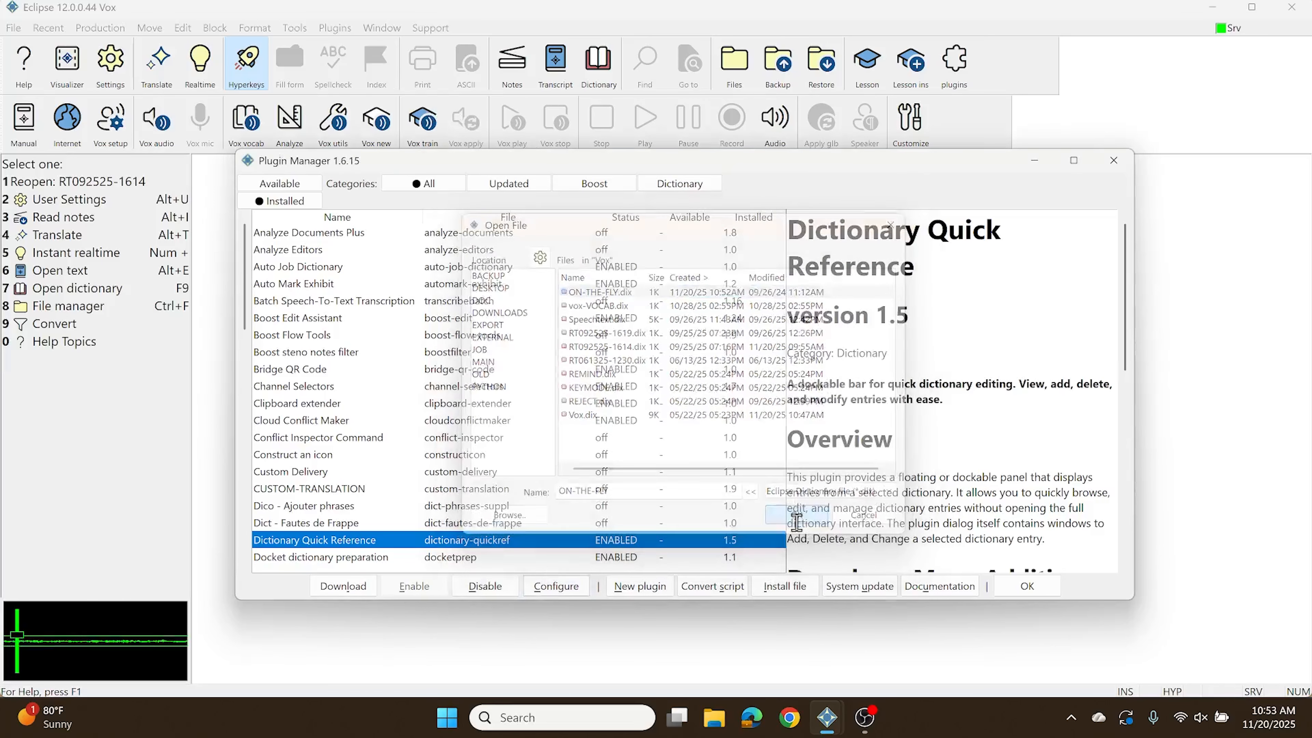
left_click(1029, 593)
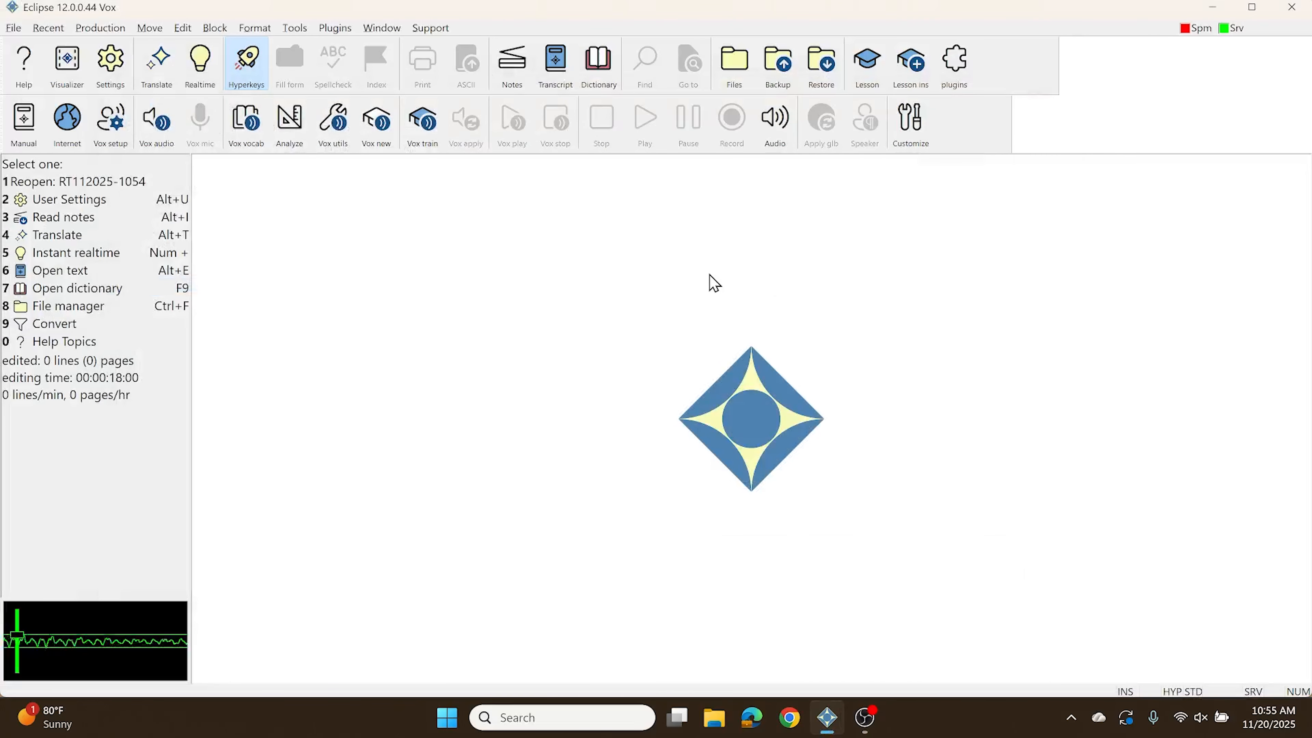
Step: Start an instant realtime session and display the dictionary bar as a floating window over the transcript's empty right part
key("KP_Add")
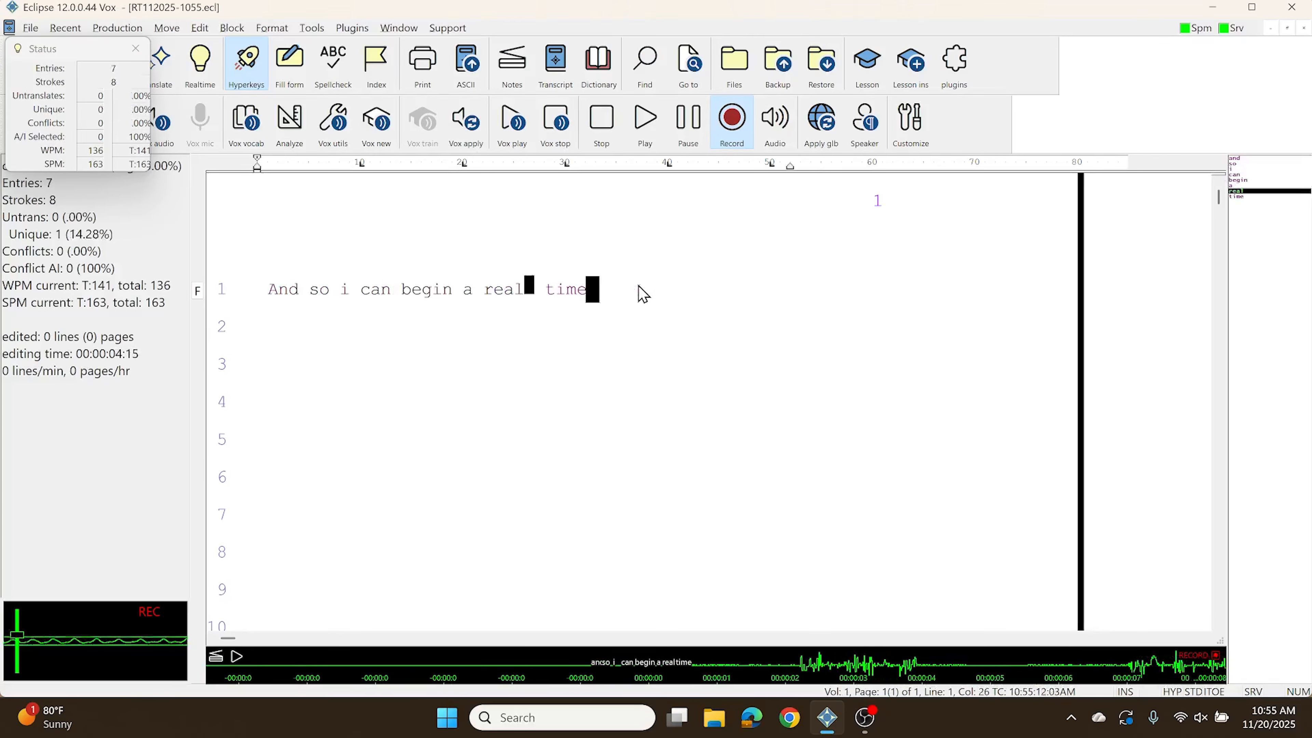
left_click(399, 28)
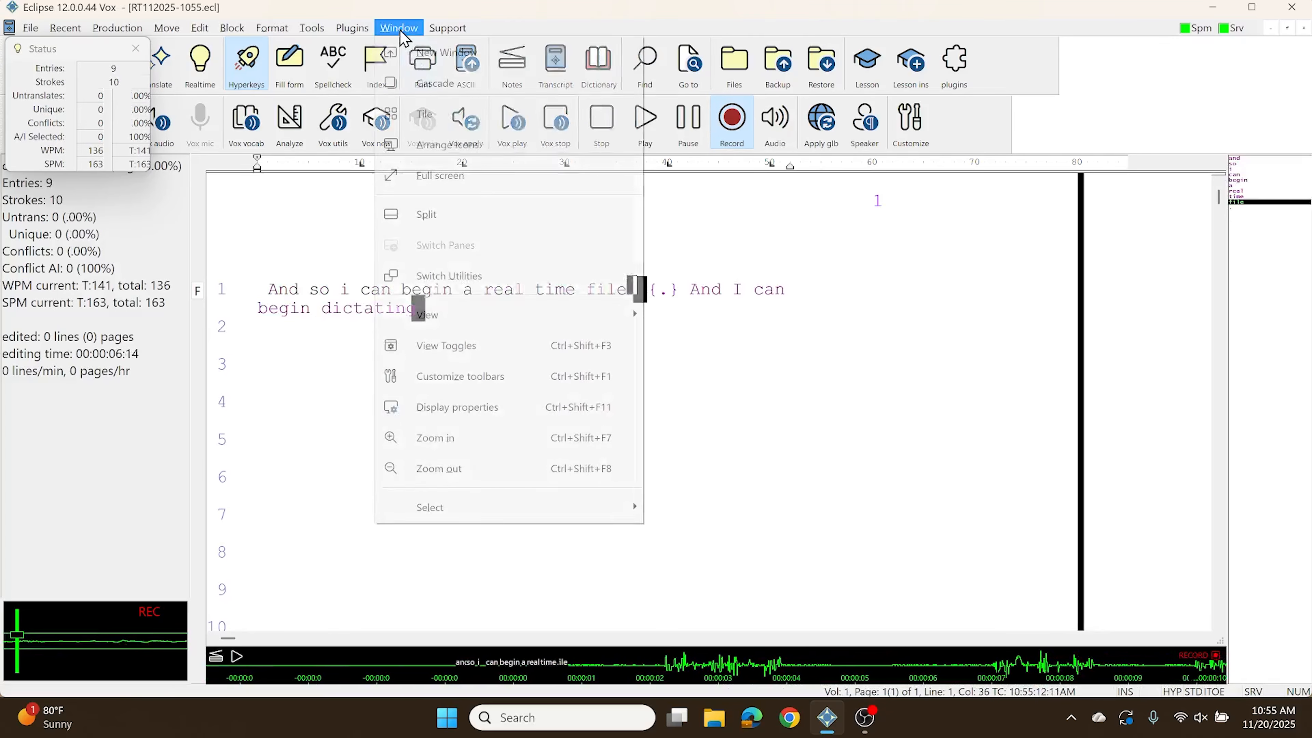
mouse_move(455, 317)
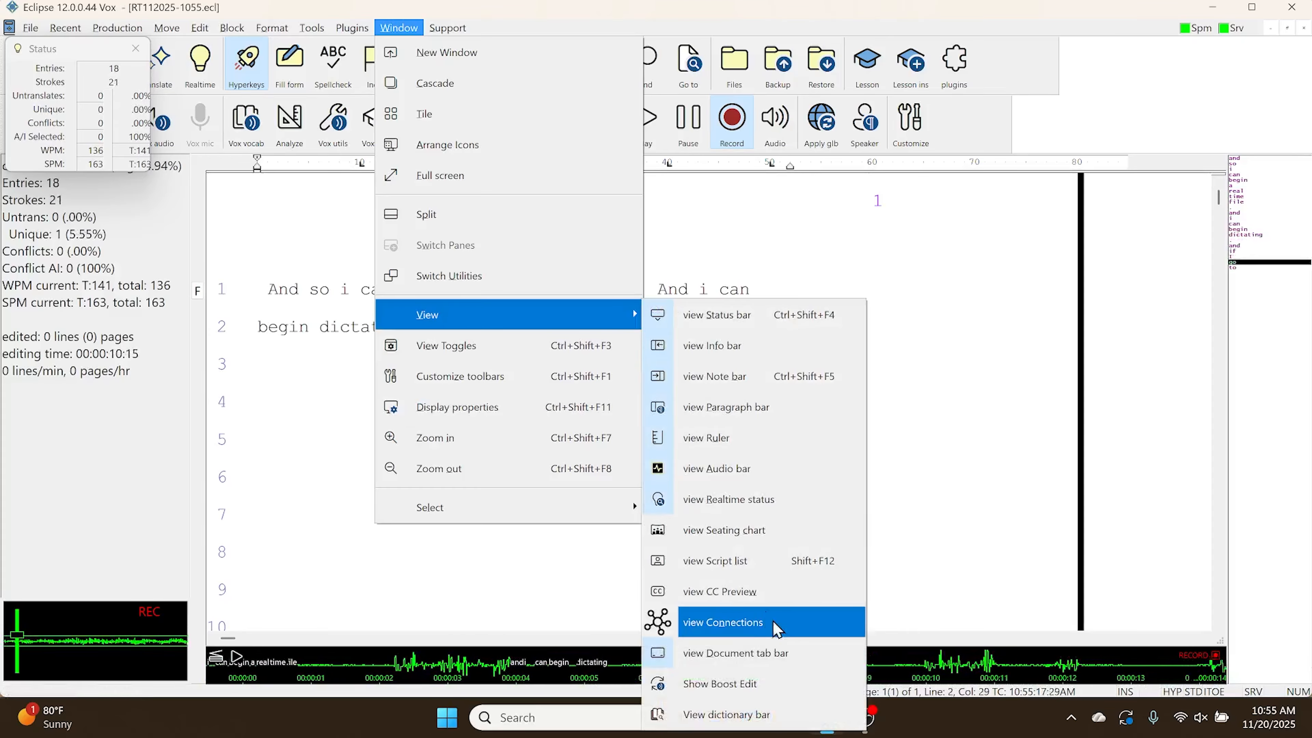
left_click(718, 717)
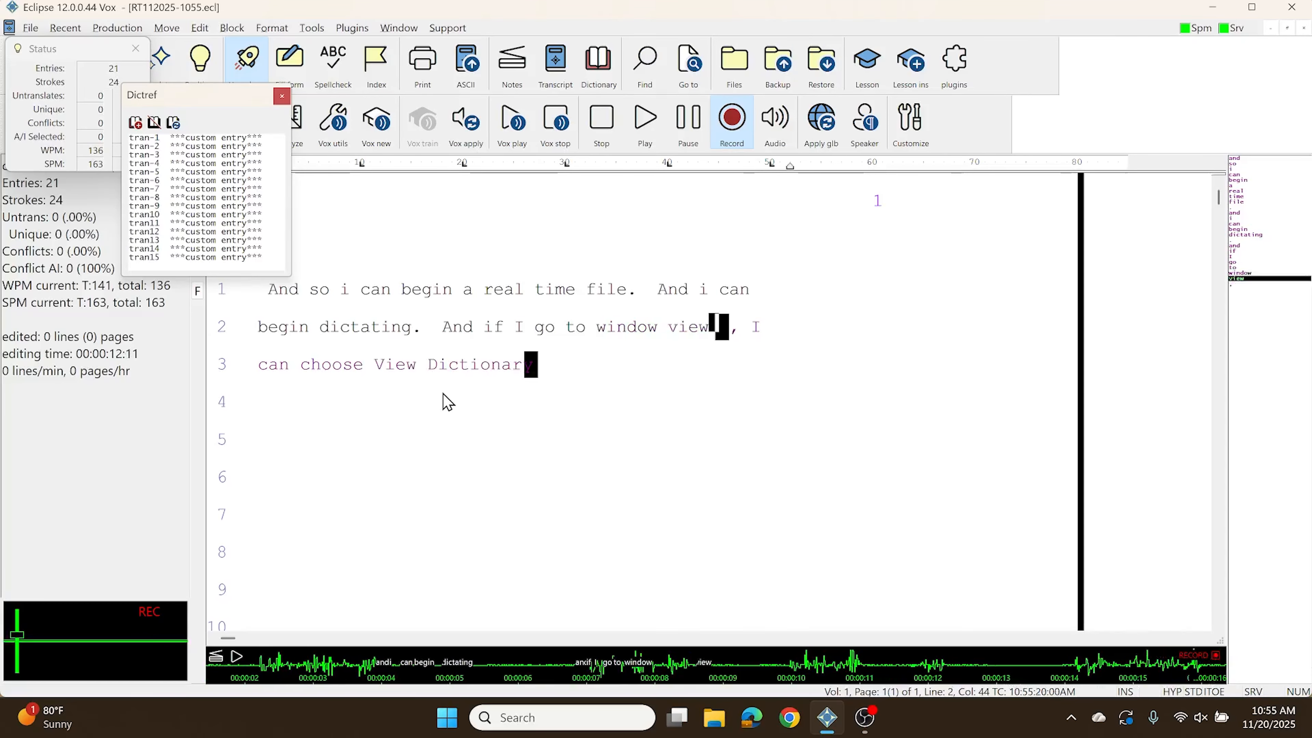
left_click_drag(672, 215, 969, 196)
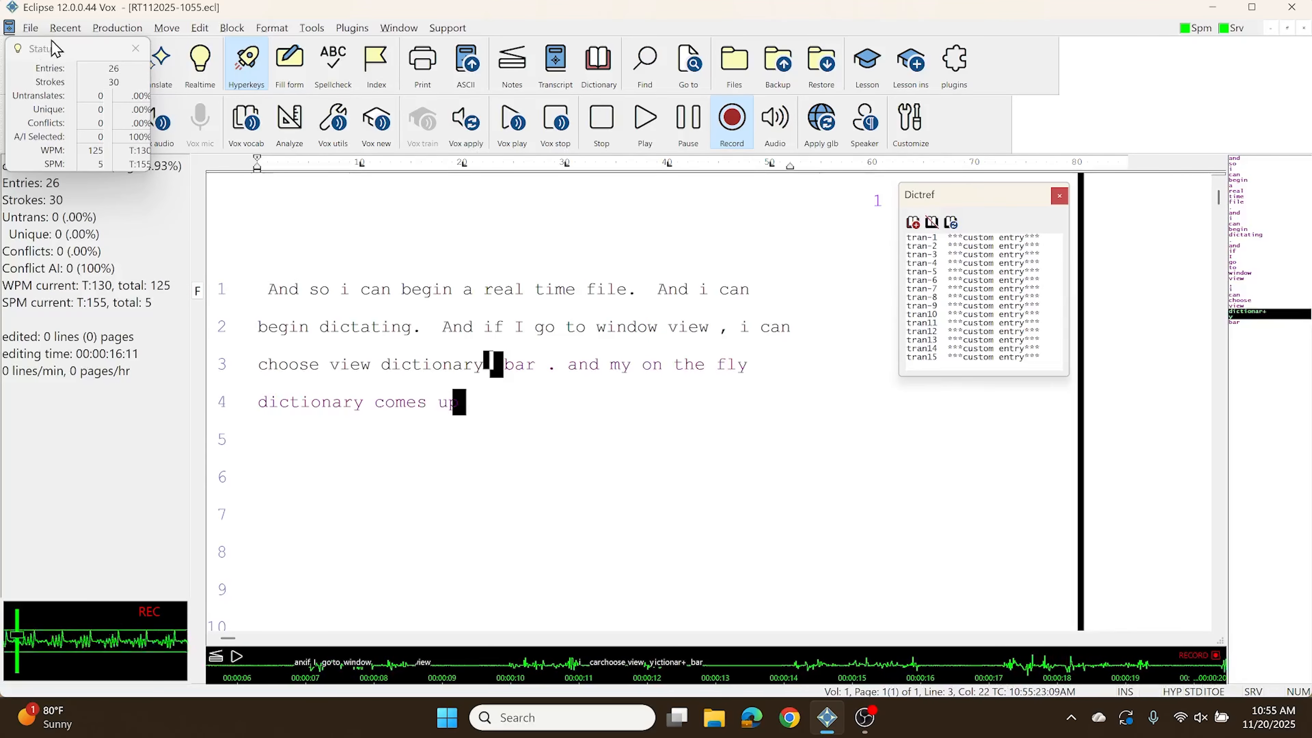
Step: Set the dialog default zoom to 150 in the display settings and widen the Dictref window to fit full entries
left_click_drag(50, 49, 58, 175)
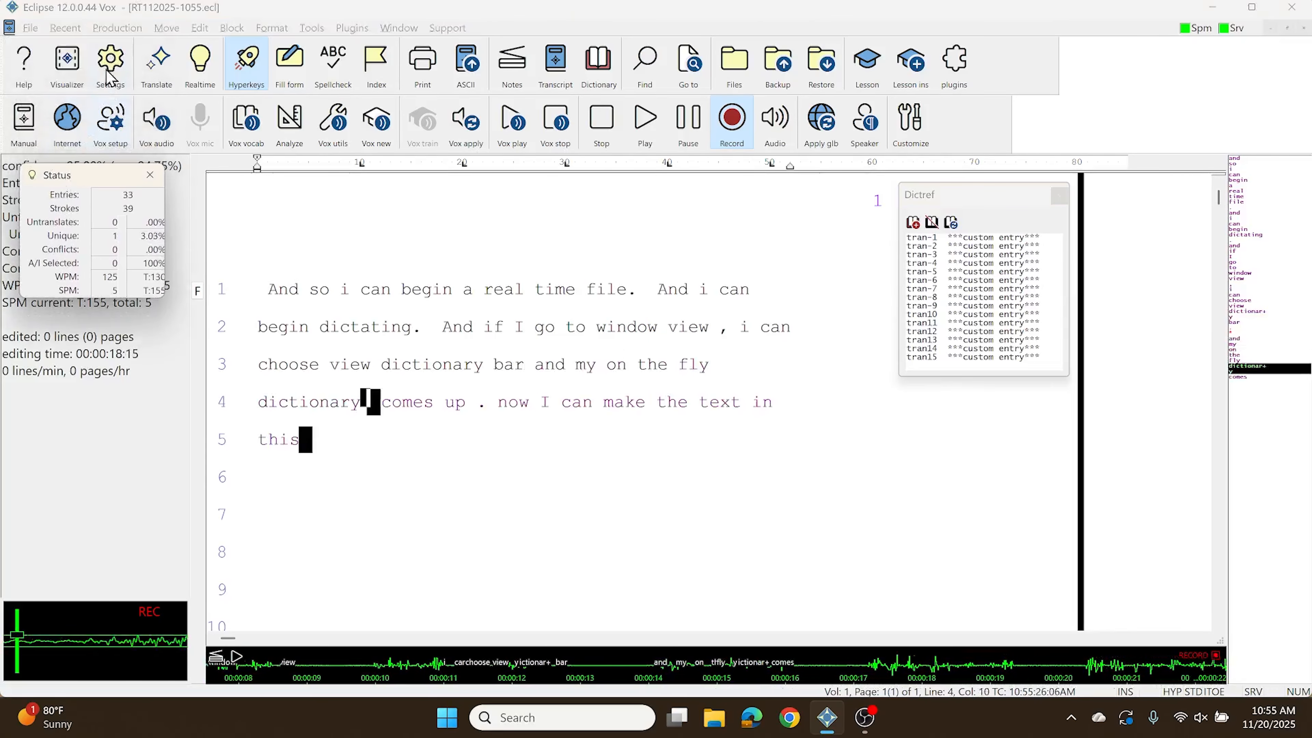
left_click(110, 61)
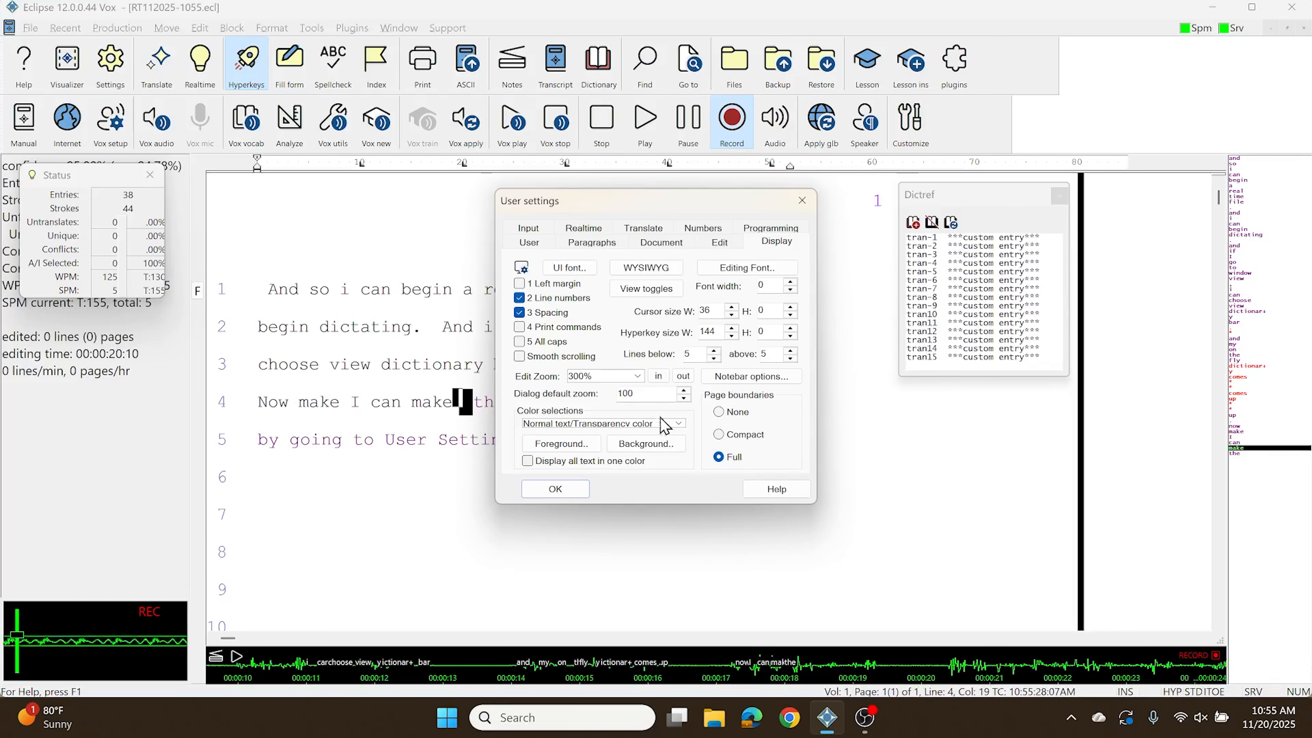
double_click(644, 394)
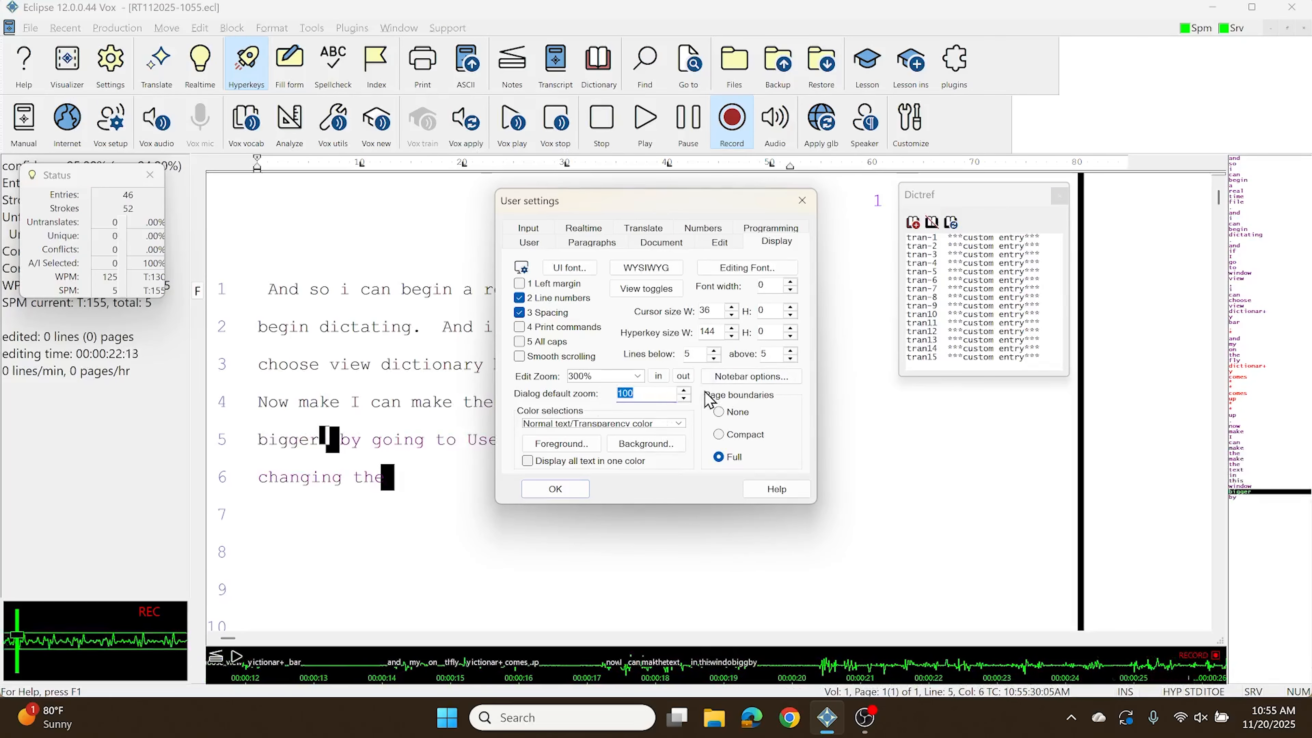
type("150")
key("Return")
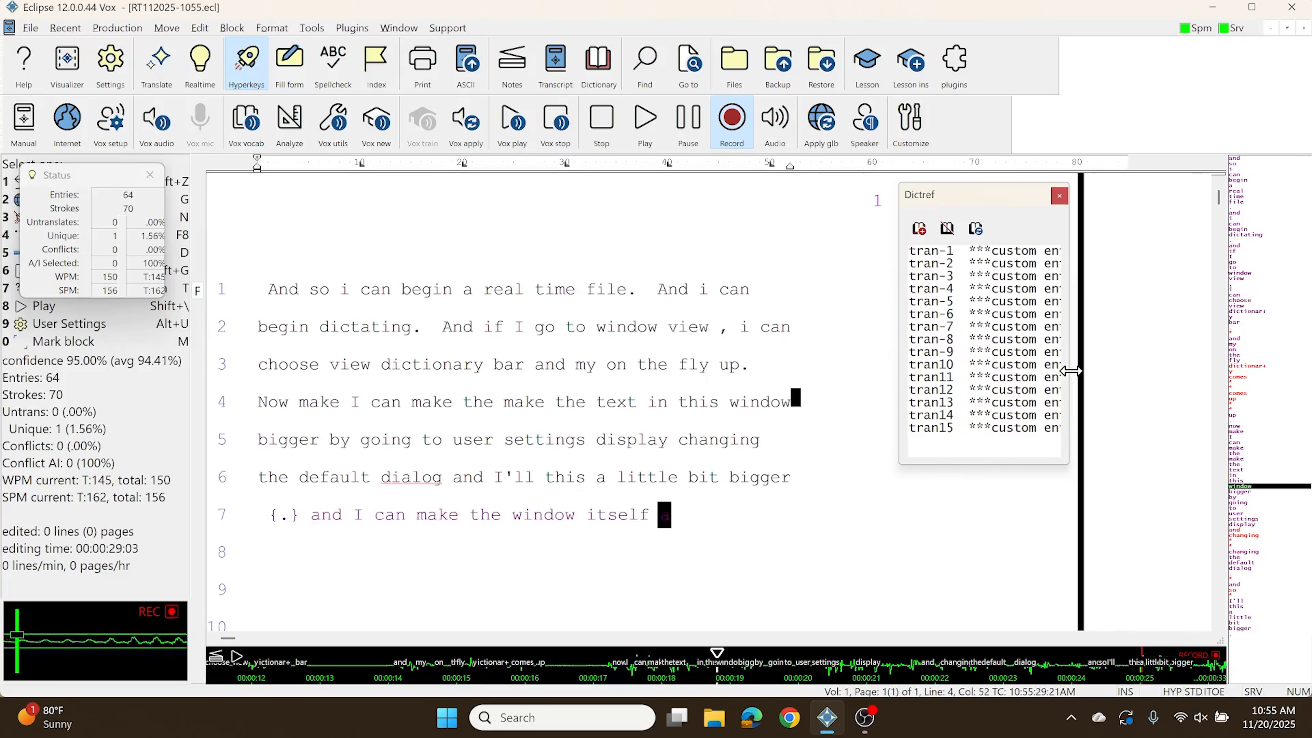
left_click_drag(1068, 370, 1219, 372)
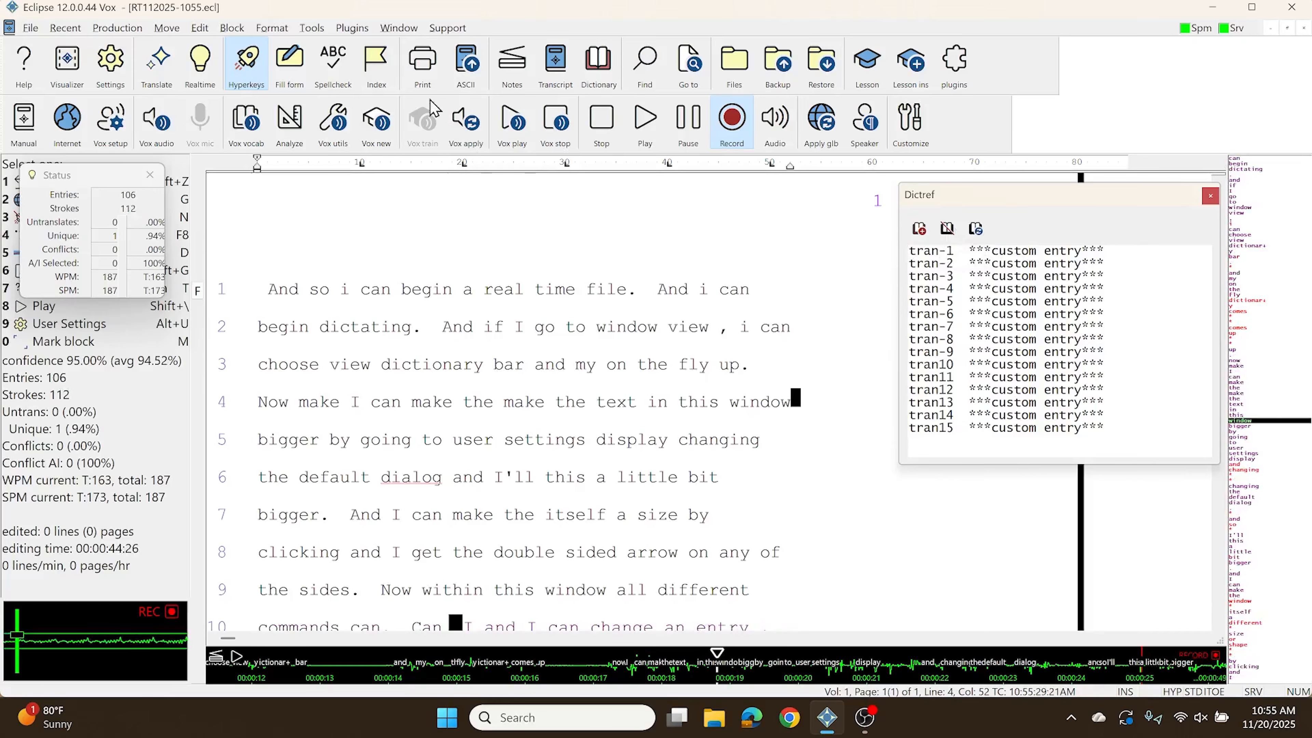
Step: Review the Dictionary quickref plugin commands and dock the Dictref window along the right-hand side of the workspace
left_click(352, 27)
mouse_move(410, 145)
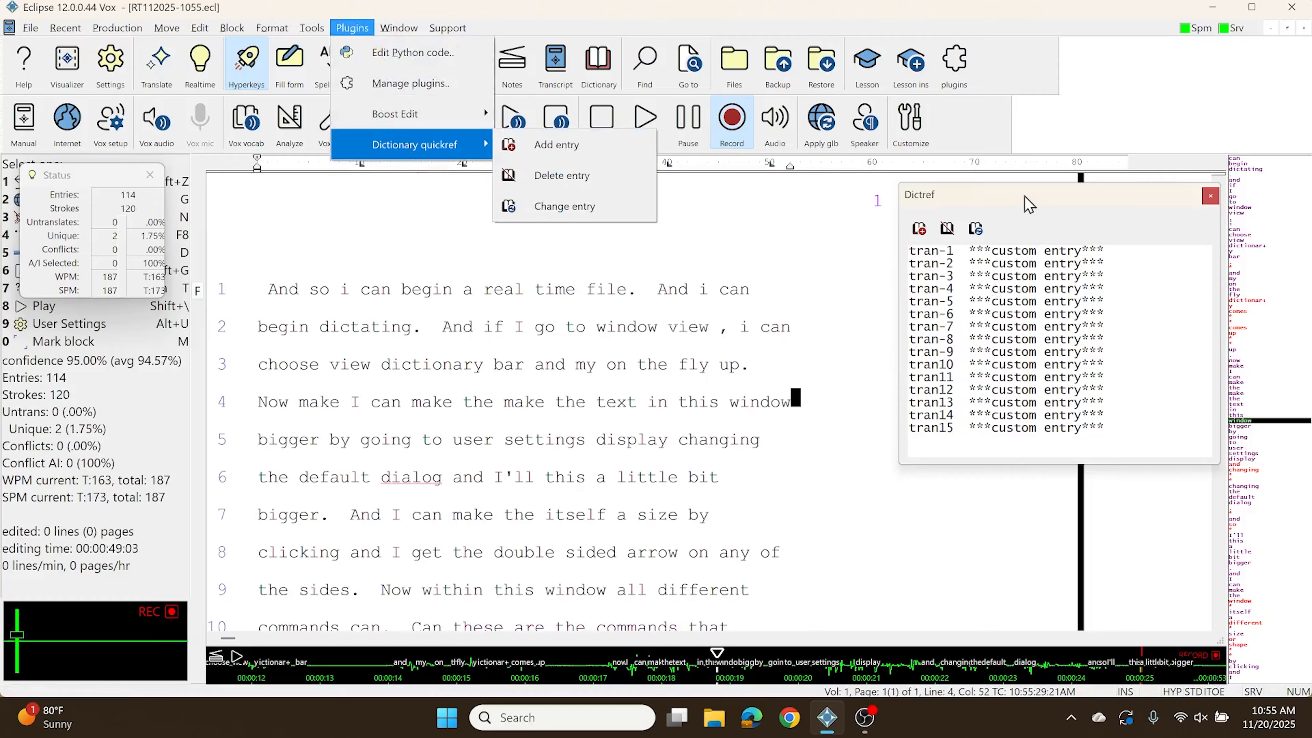
left_click(1029, 206)
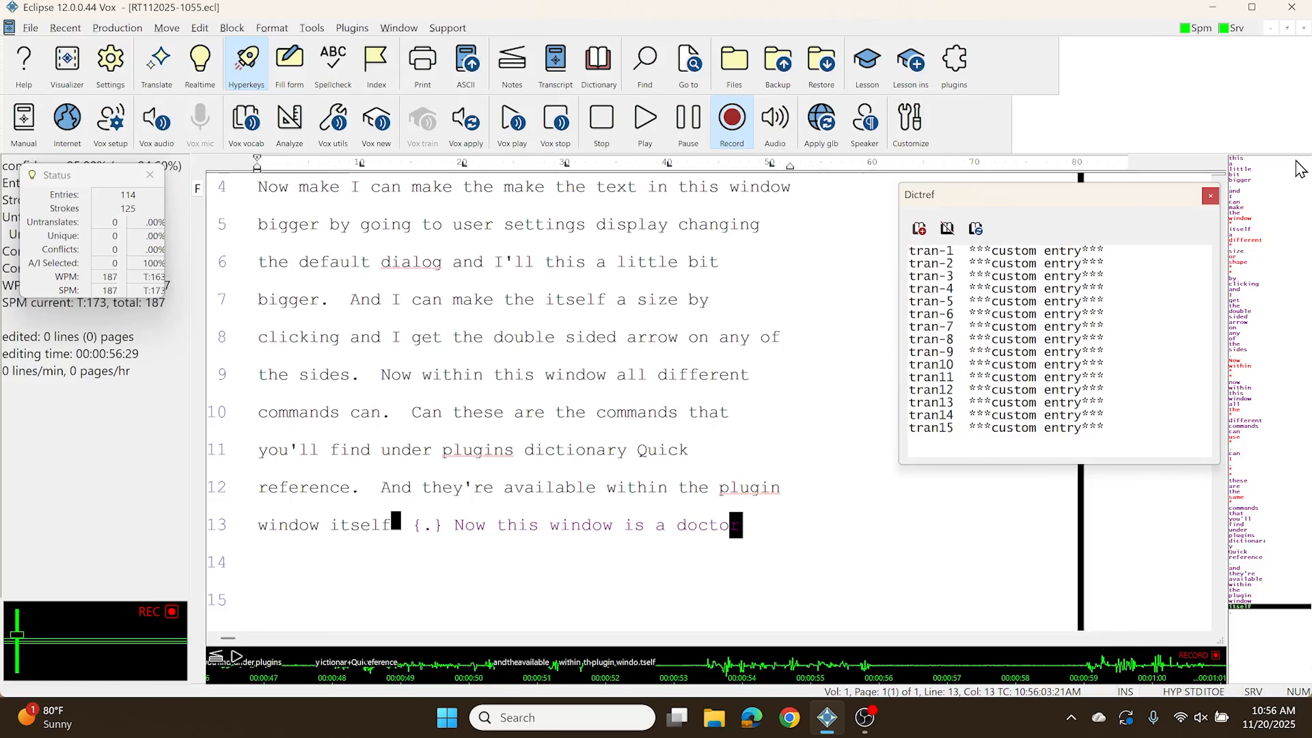
left_click_drag(1300, 158, 1302, 161)
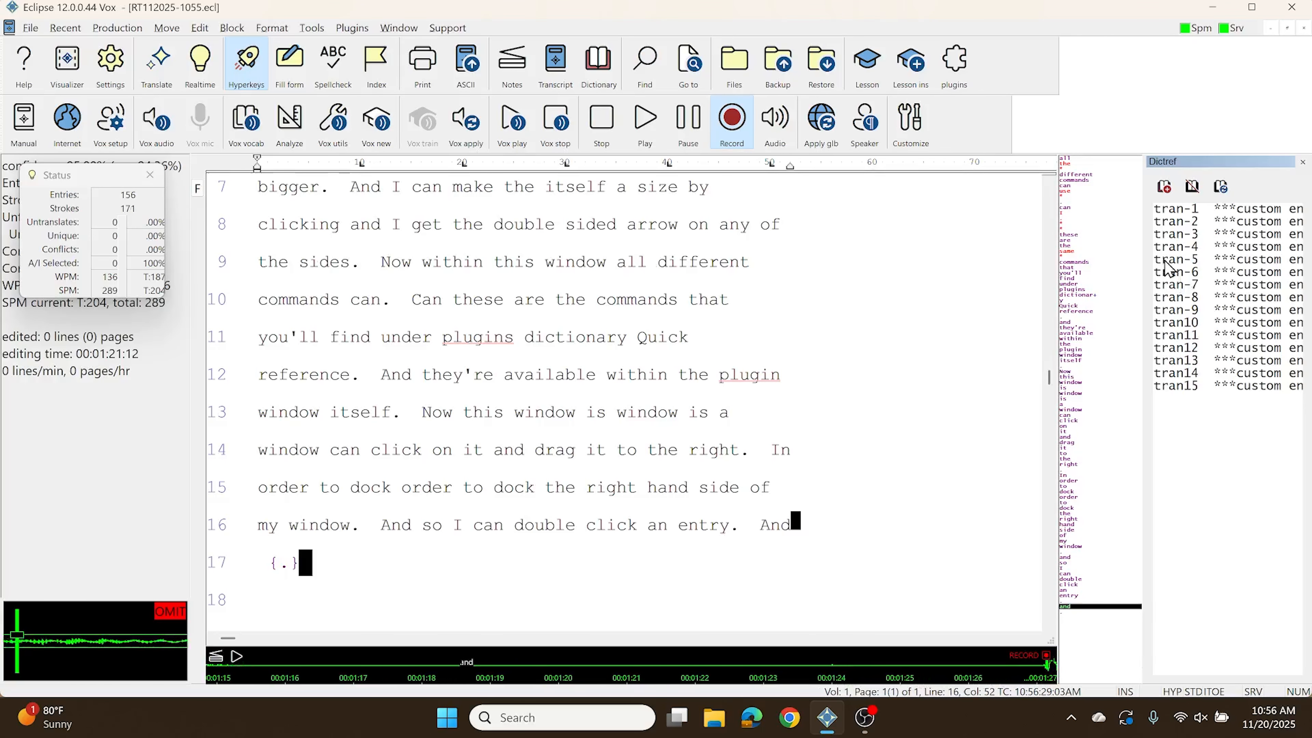
Step: Change the text of dictionary entry tran-6 to the person's surname with the title Mrs
left_click(1183, 274)
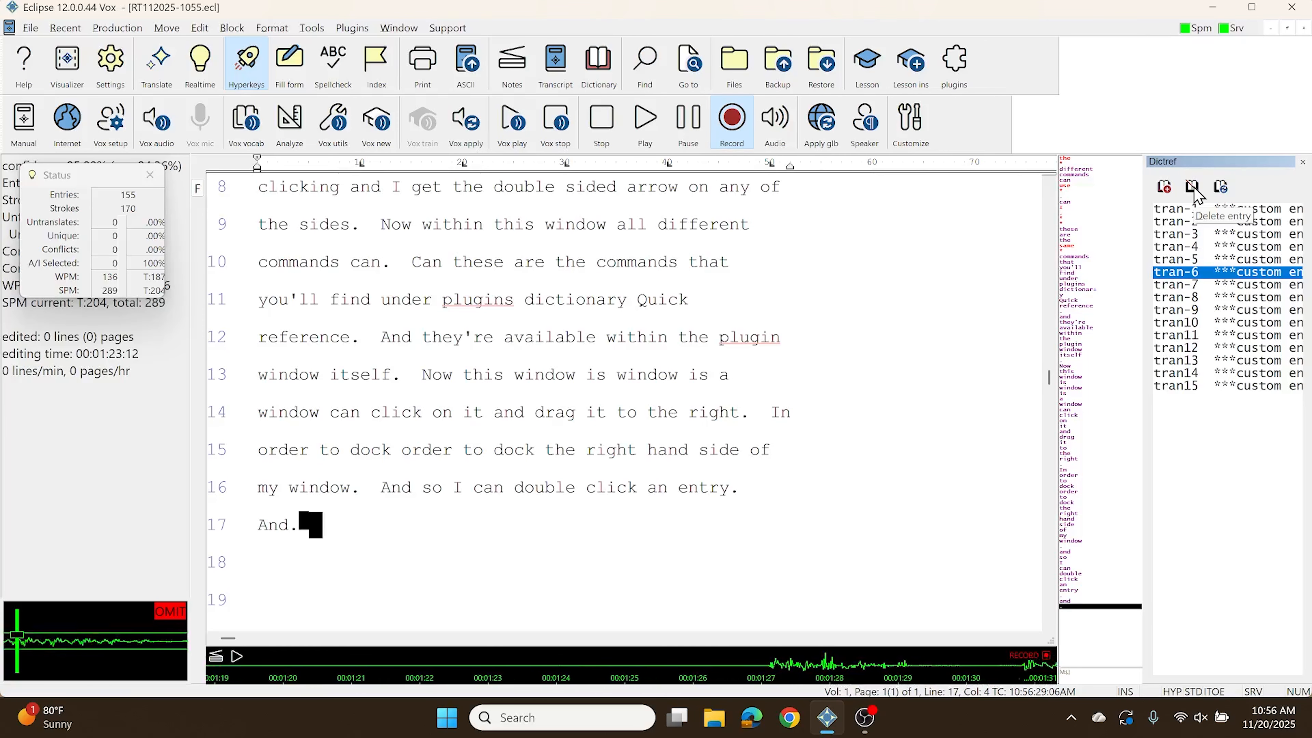
left_click(1221, 187)
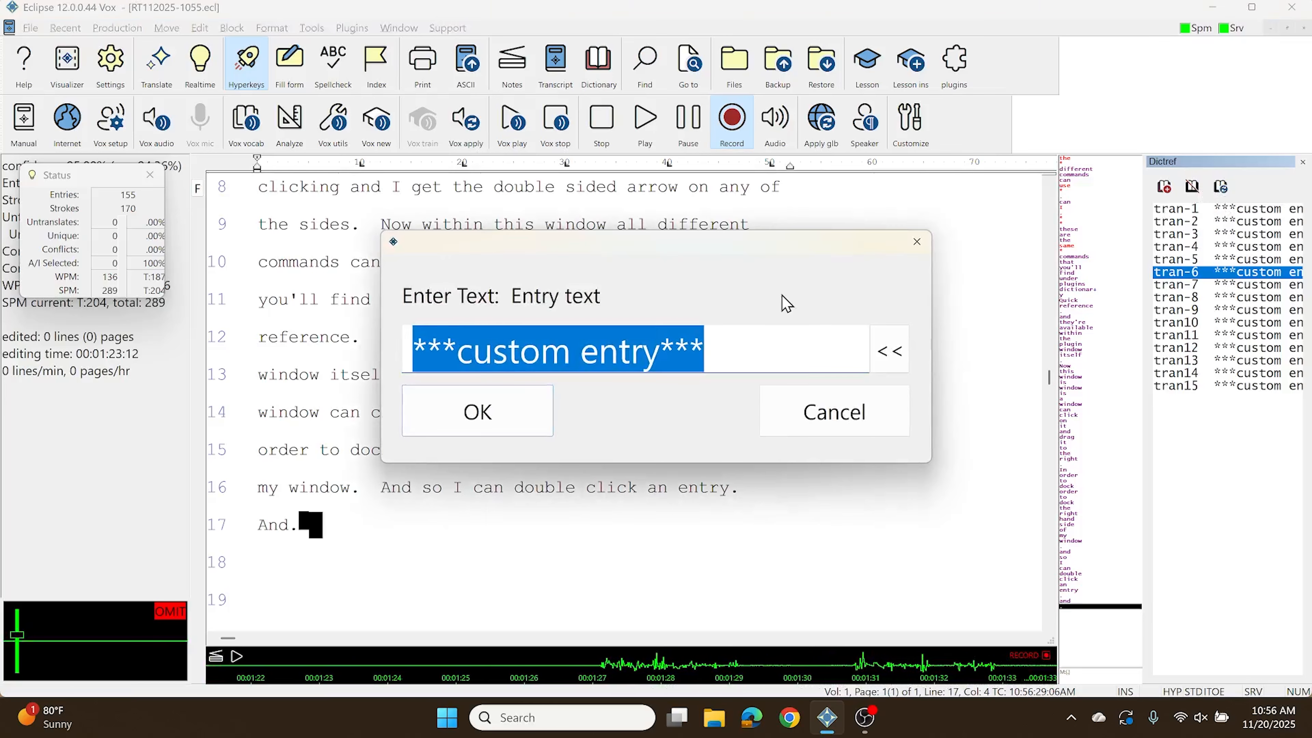
type("Mrs. Sleepyface")
key("Return")
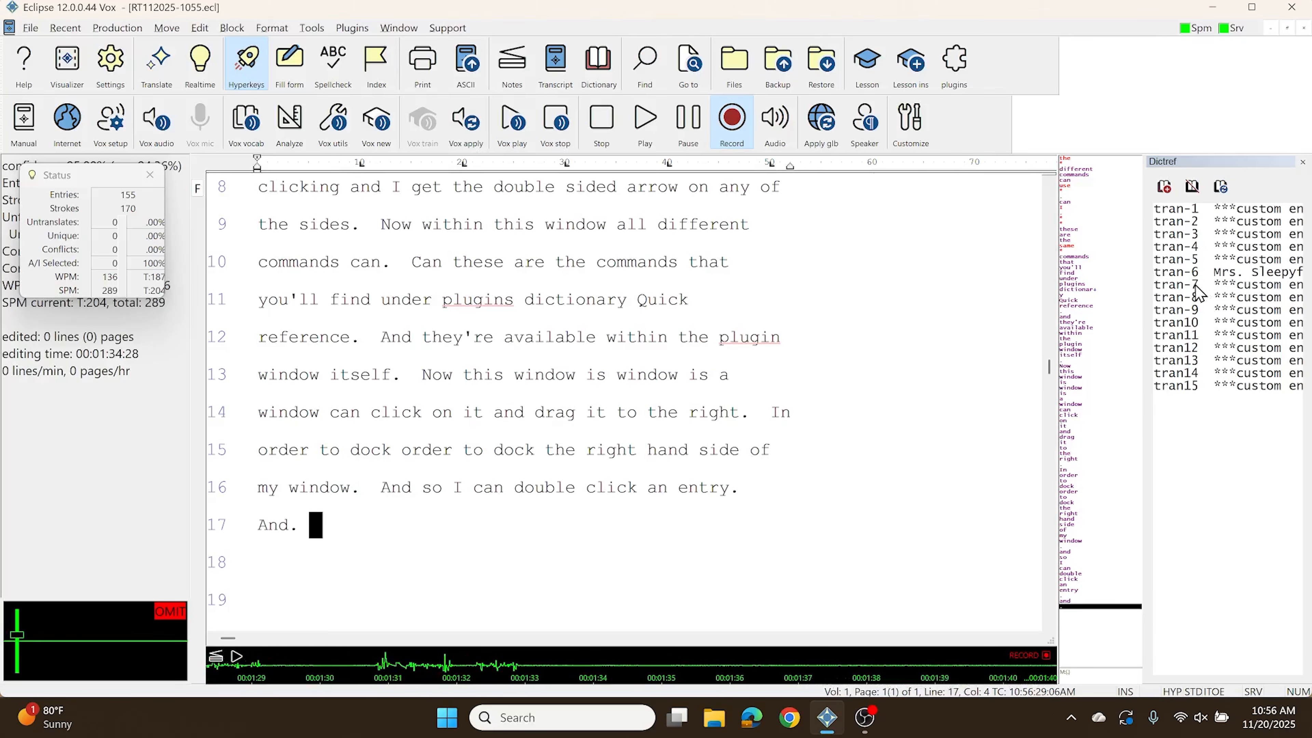
Step: Add a dictionary entry tran16 containing the person's surname with the title Mr., and delete that entry again
left_click(1164, 187)
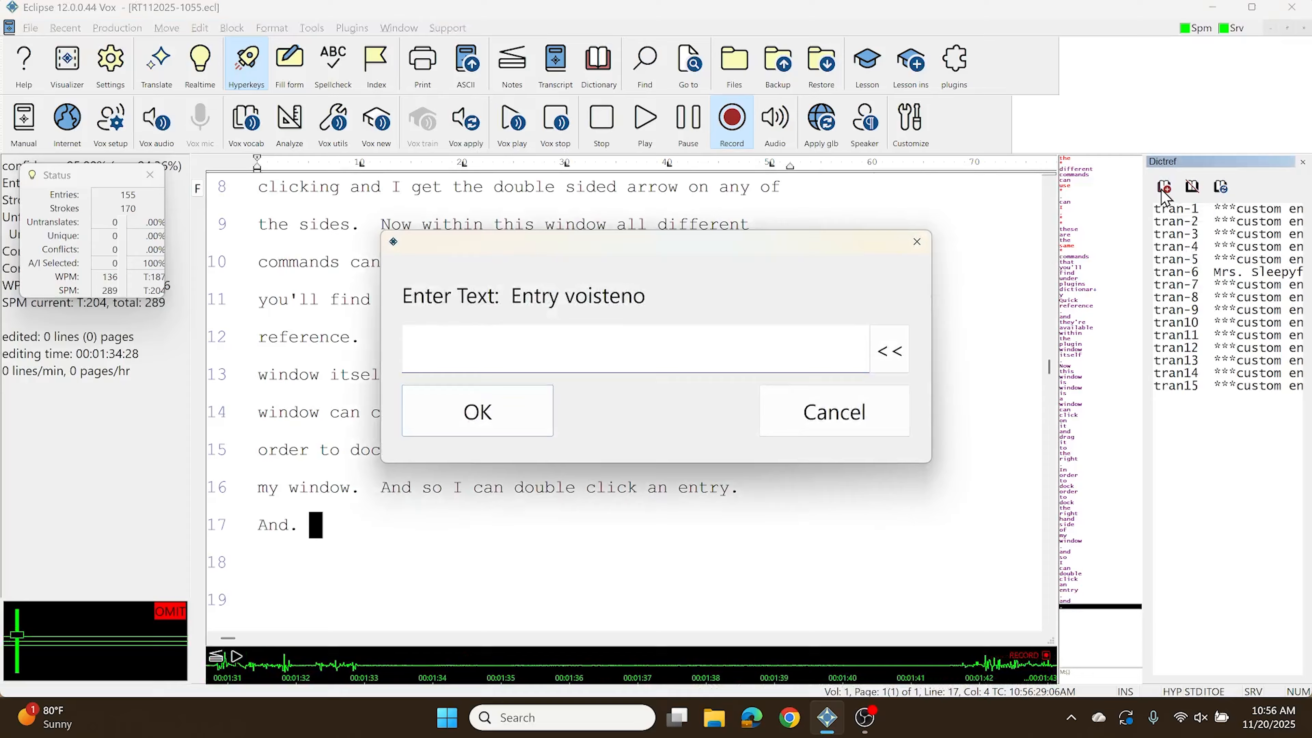
key("Return")
type("Mr. Sleepyface")
key("Return")
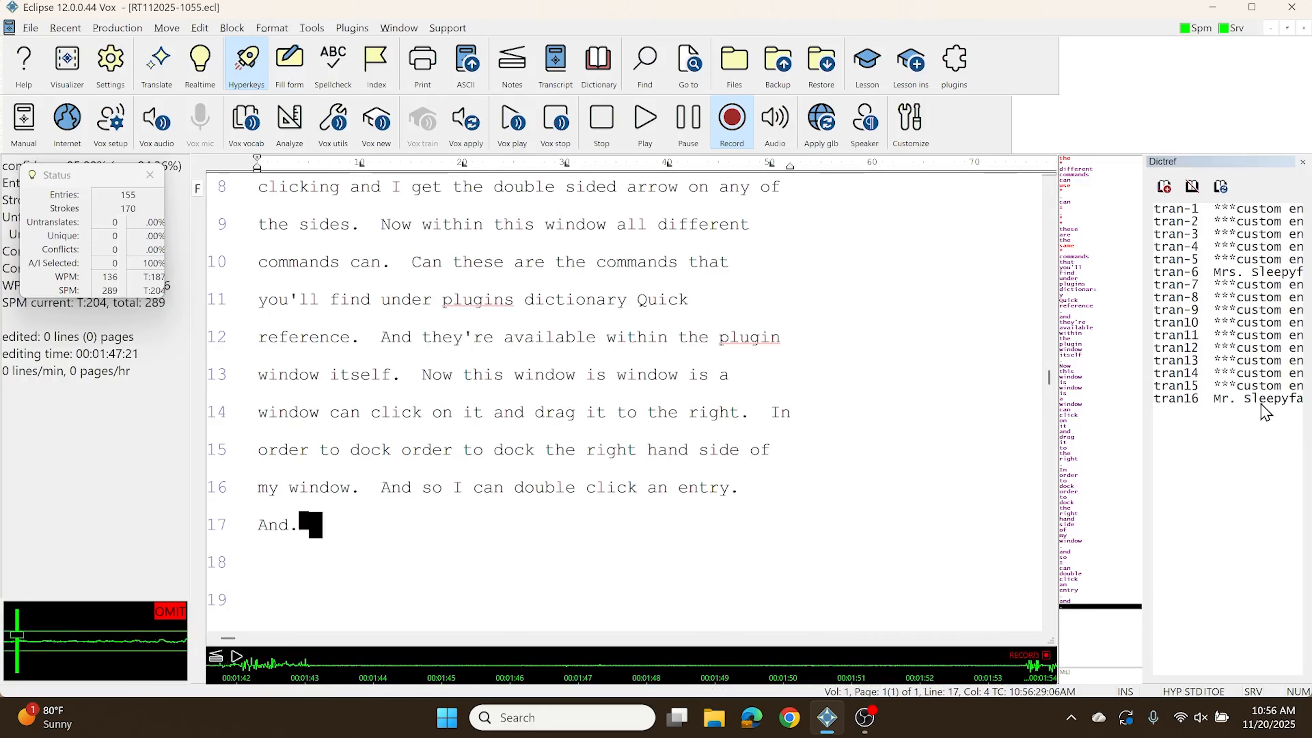
left_click(1246, 406)
left_click(1192, 187)
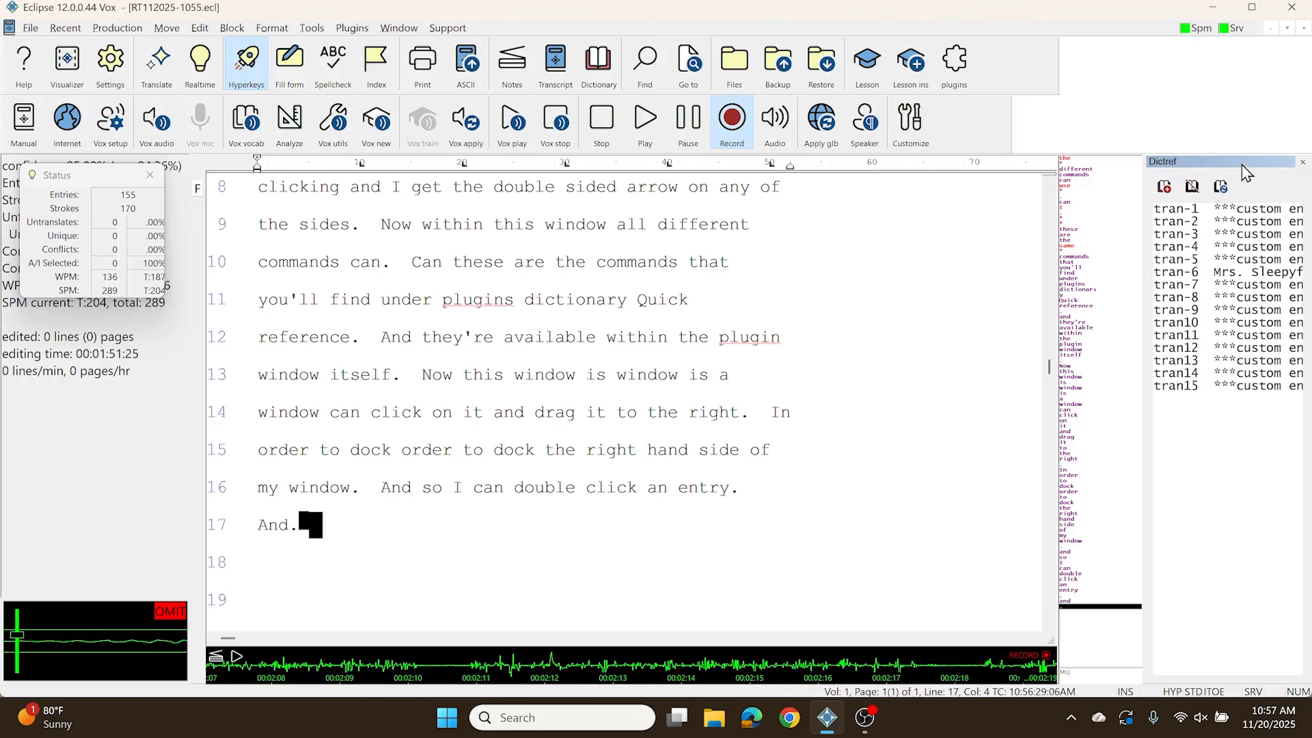
Step: Undock the Dictref window so it floats over the transcript's empty area, and hide the dictionary bar
left_click_drag(1161, 199, 990, 254)
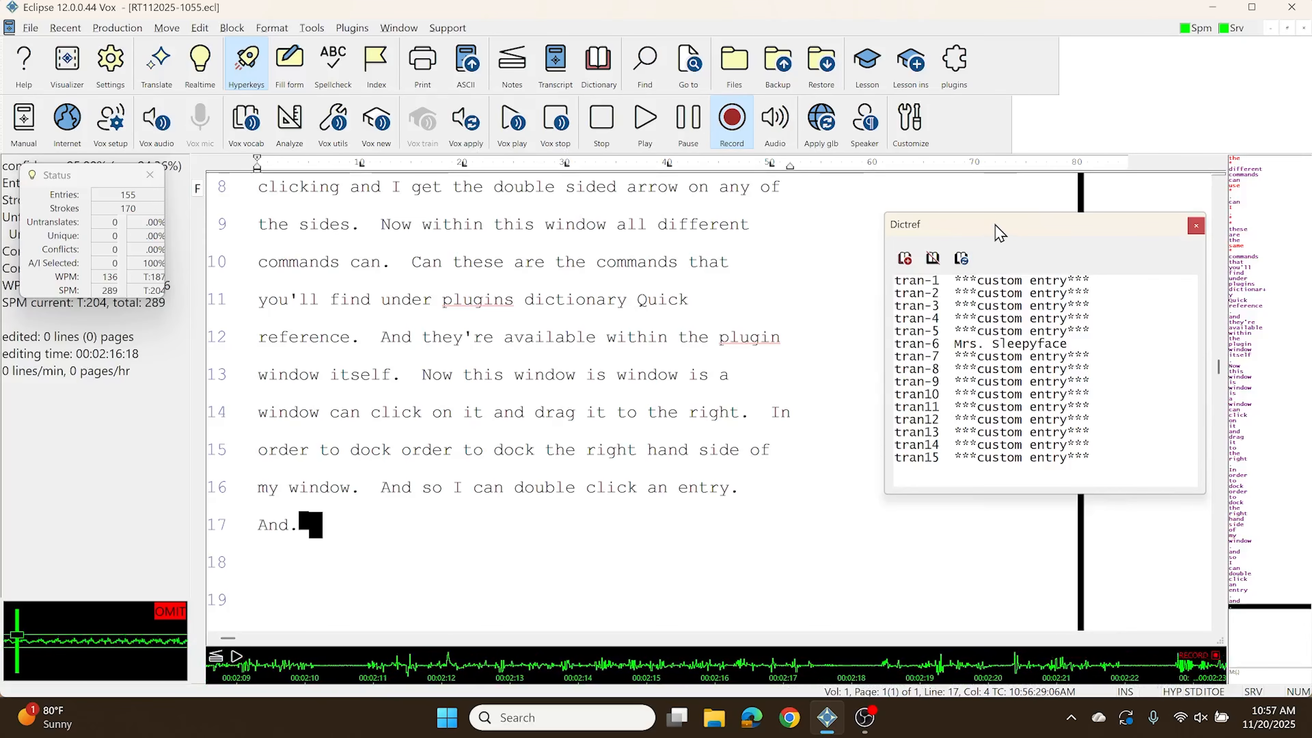
left_click(399, 30)
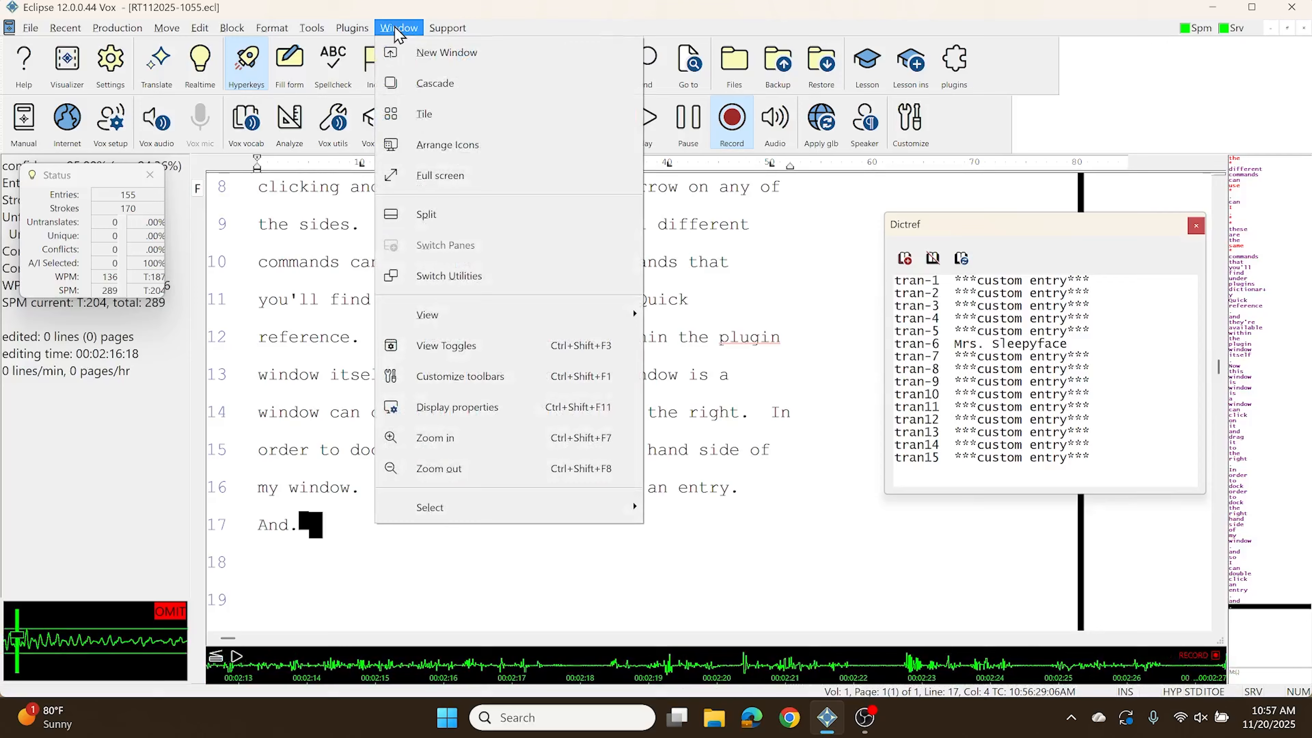
mouse_move(439, 315)
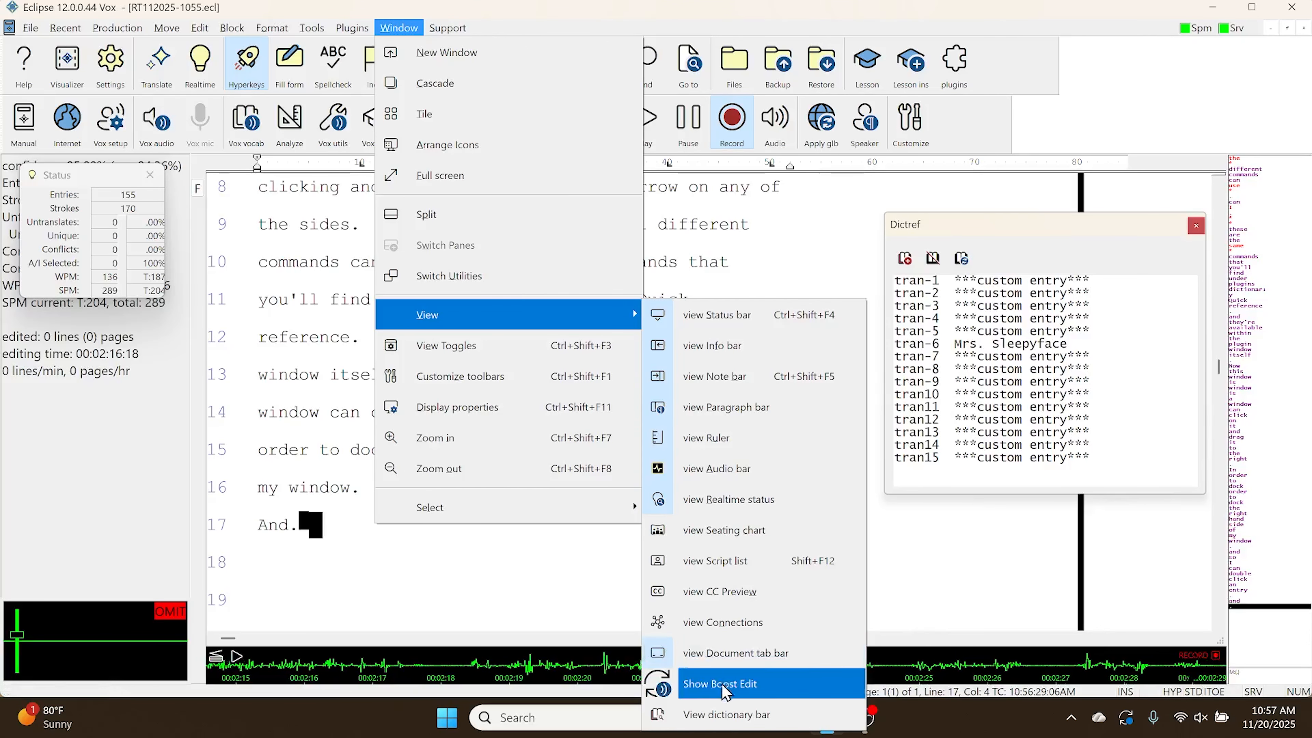
left_click(715, 716)
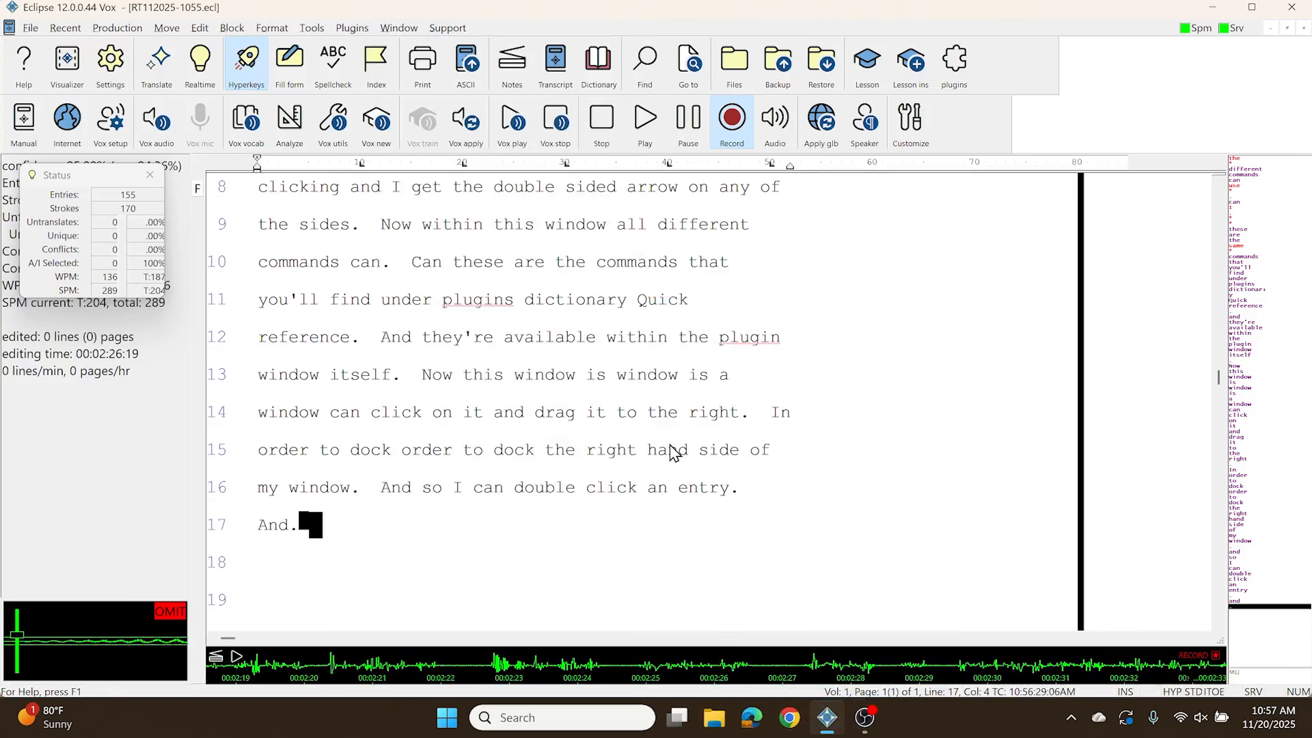
Step: Start a new hyperkey definition for the View dictionary bar command in the user's keyboard definitions
left_click(668, 441)
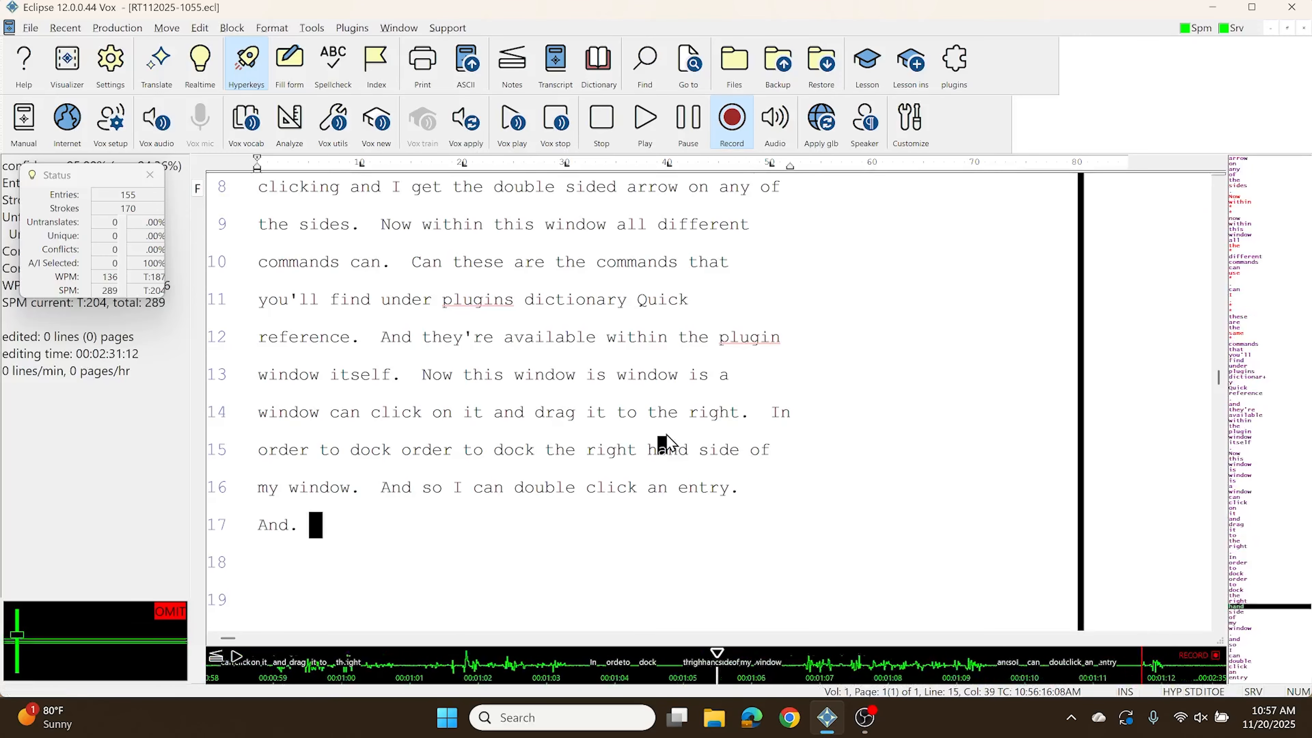
key("alt+u")
left_click(719, 243)
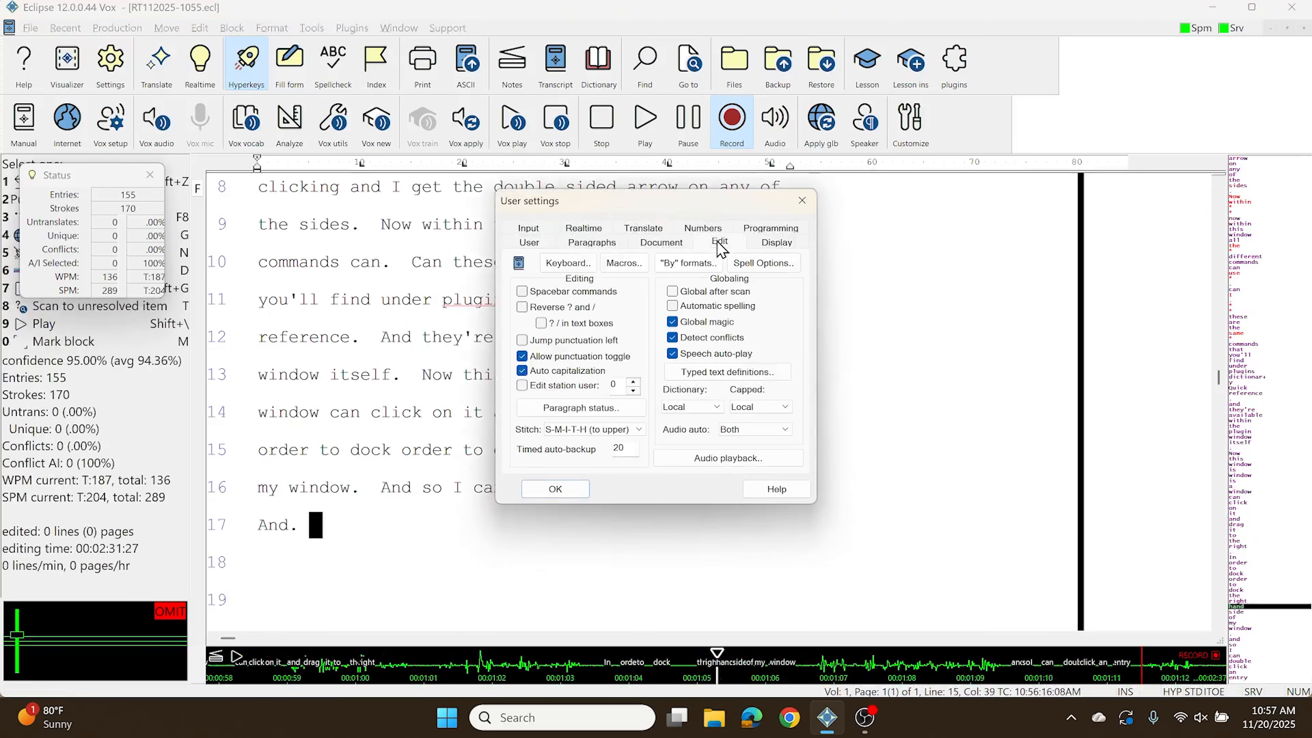
left_click(558, 263)
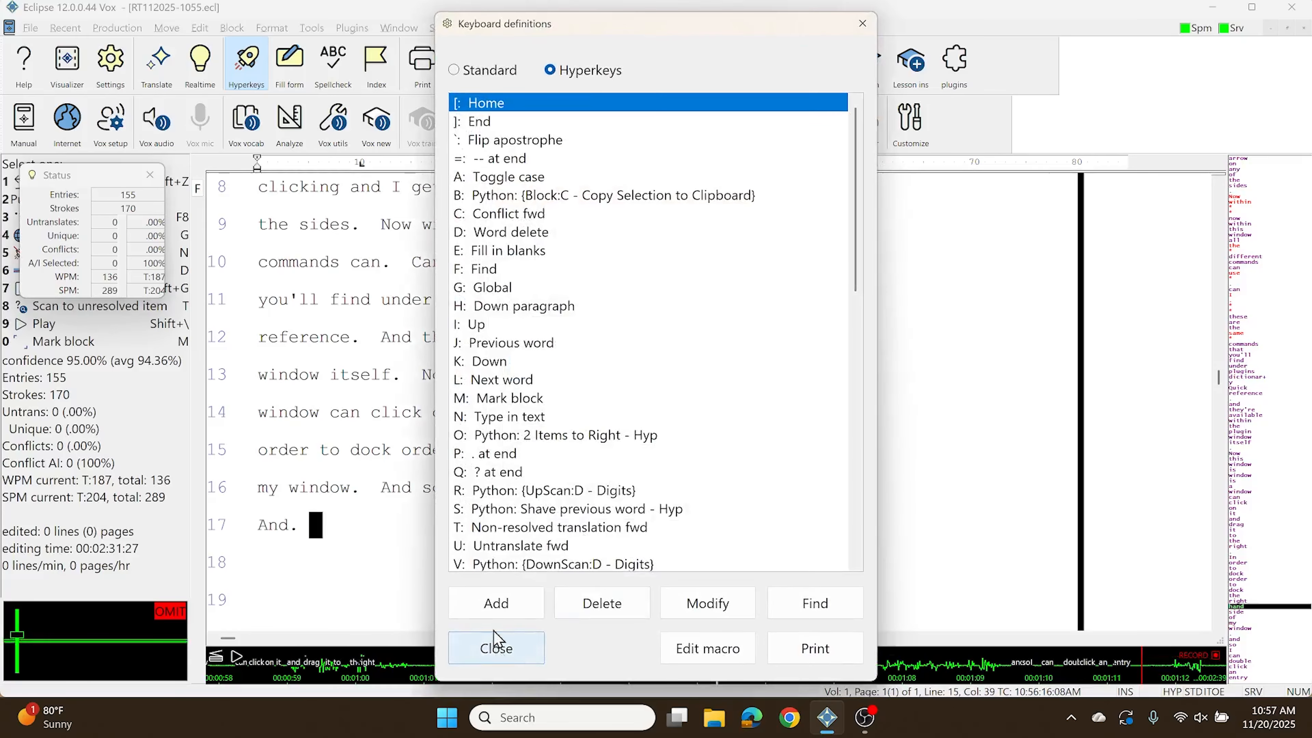
left_click(496, 603)
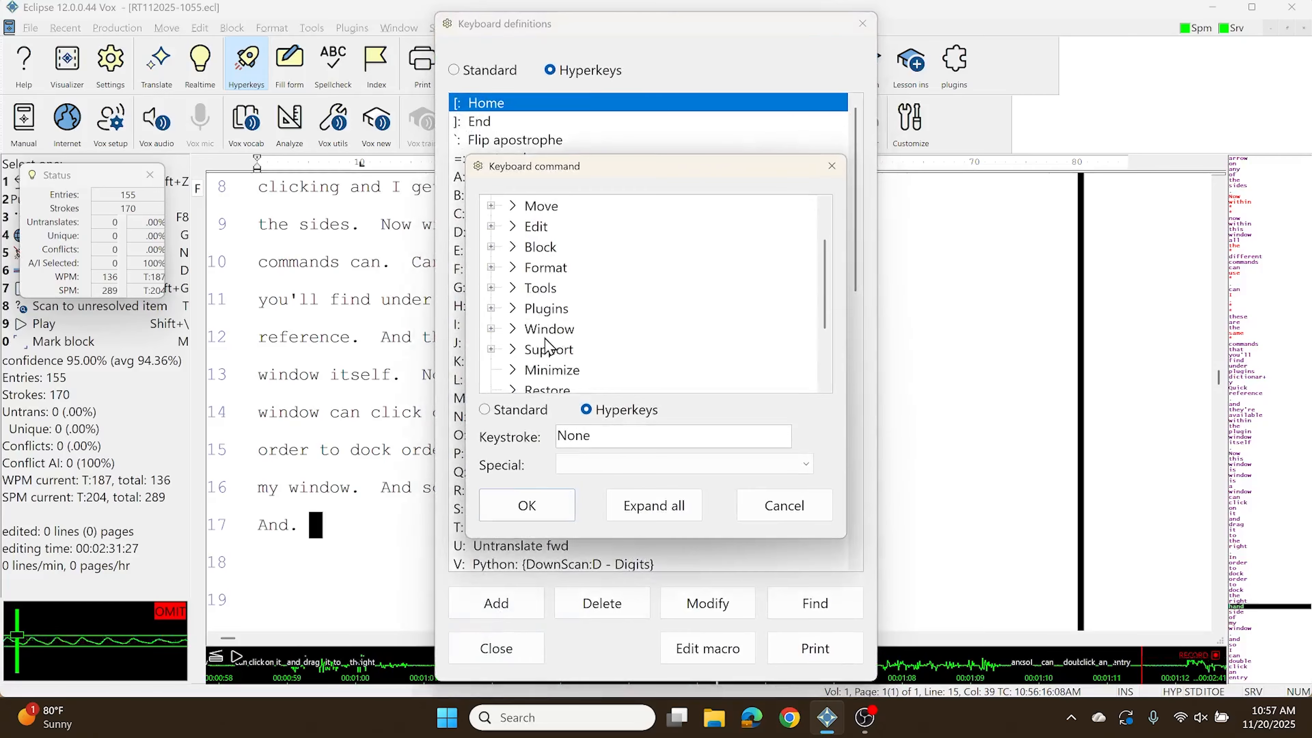
left_click(491, 329)
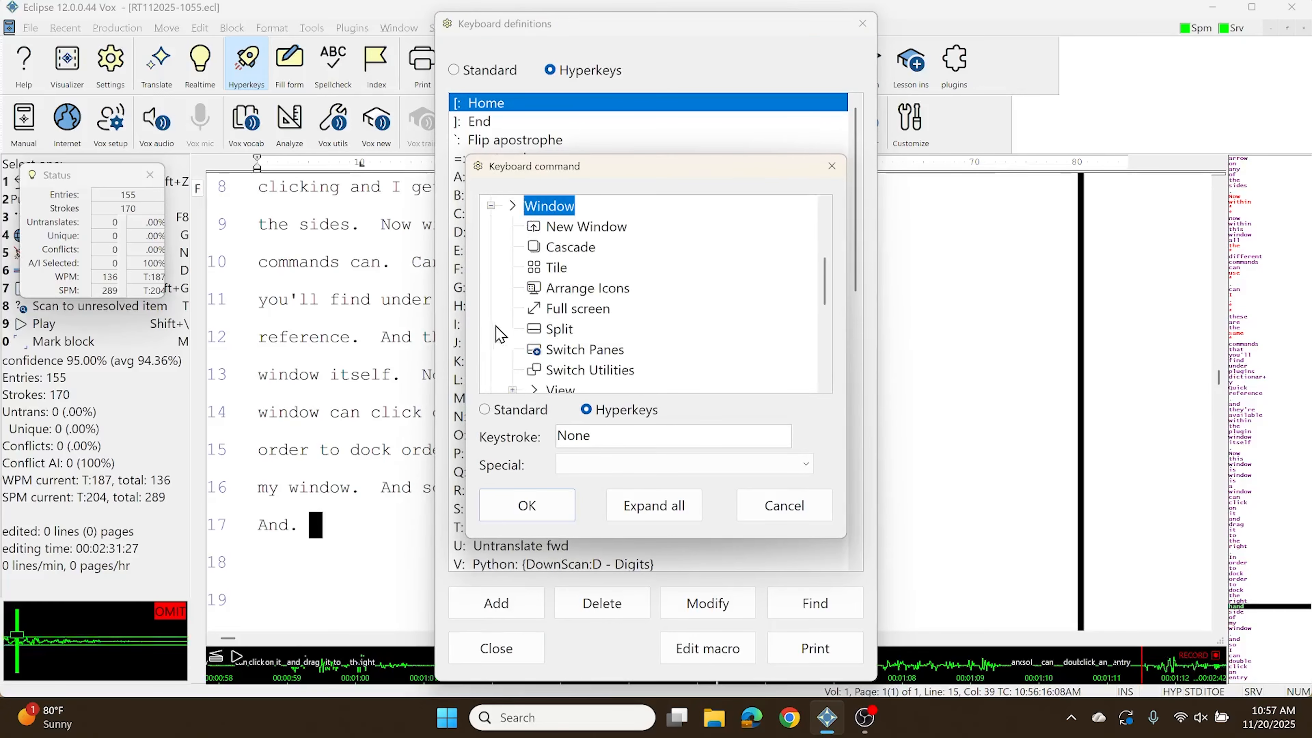
left_click(512, 389)
scroll(659, 310, "down", 4)
left_click(606, 247)
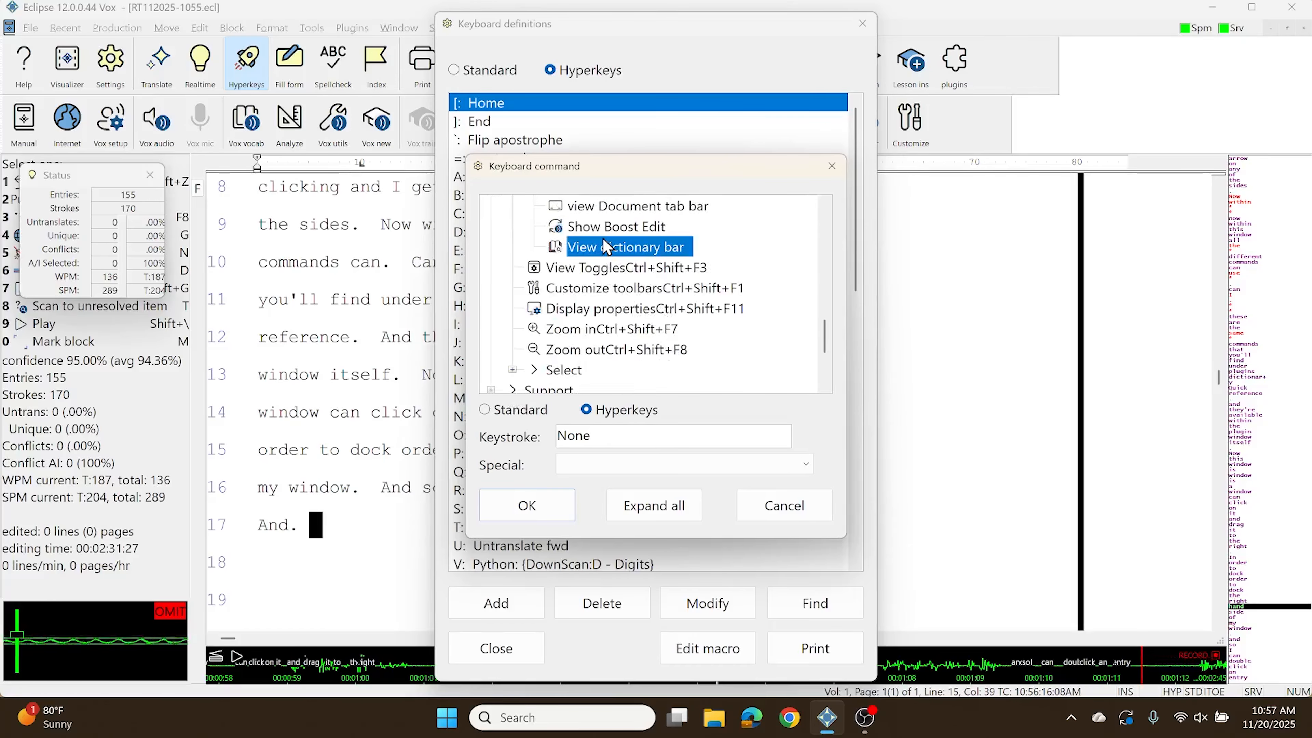
Step: Assign the Tab key to the View dictionary bar command, save the hyperkey and close the user settings
left_click(625, 465)
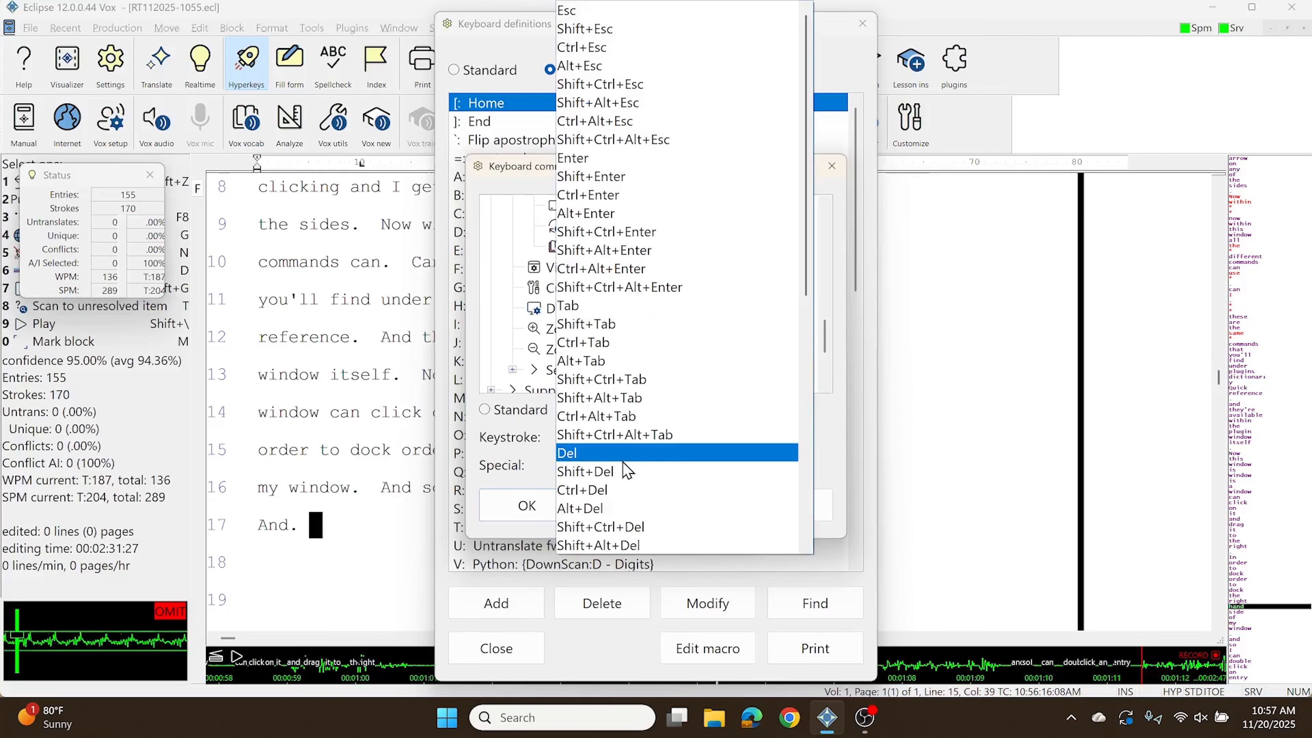
left_click(627, 470)
left_click(621, 468)
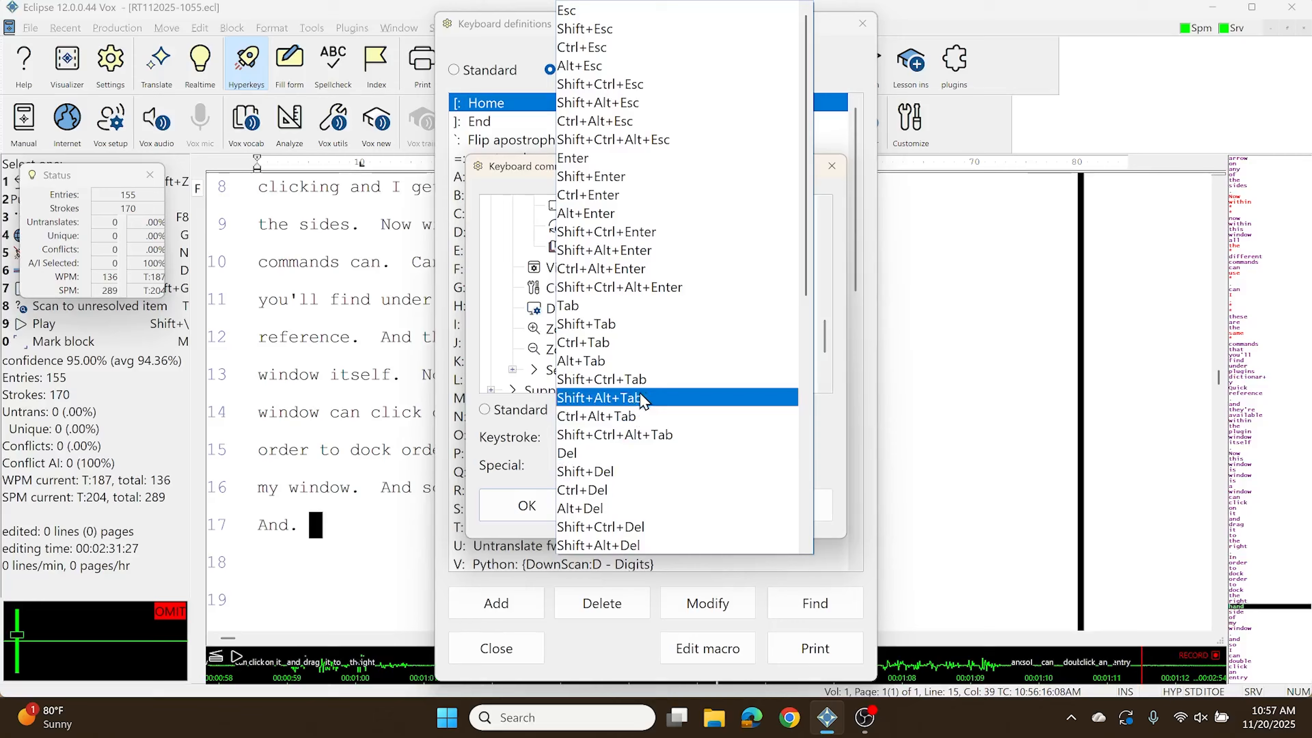
left_click(610, 313)
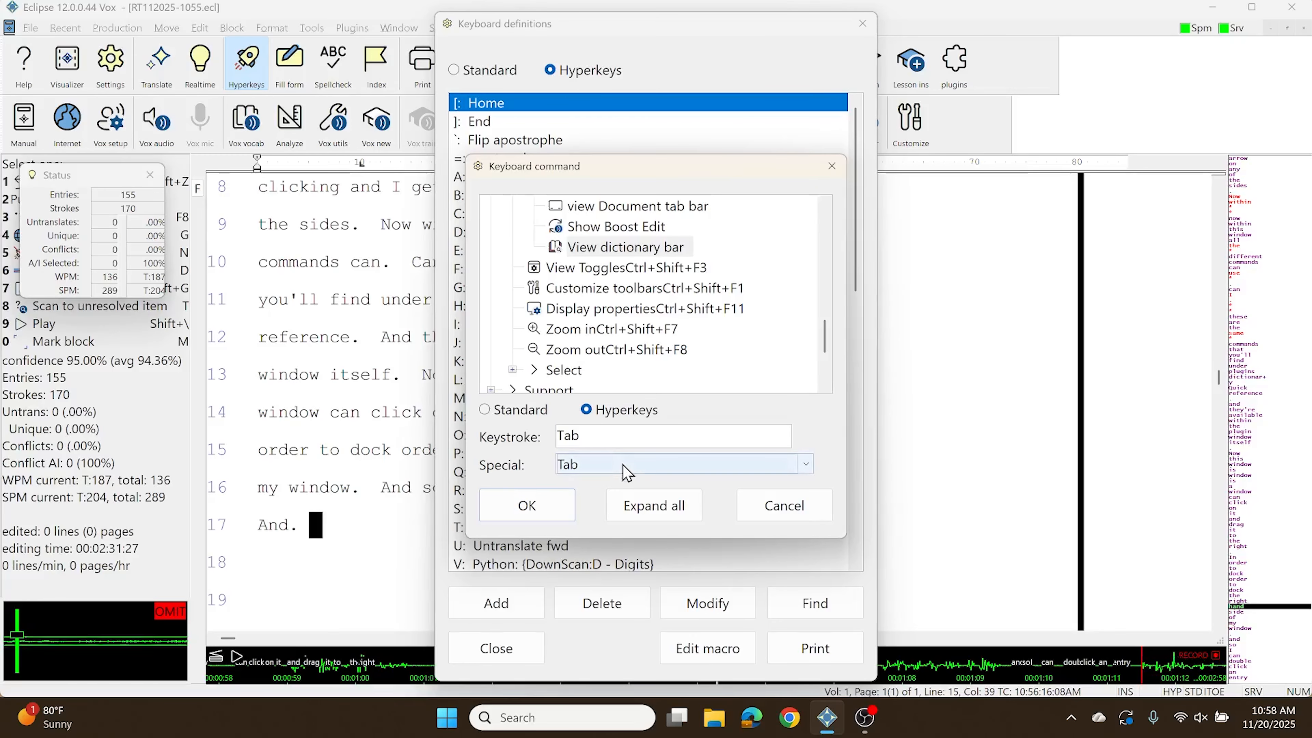
left_click(527, 505)
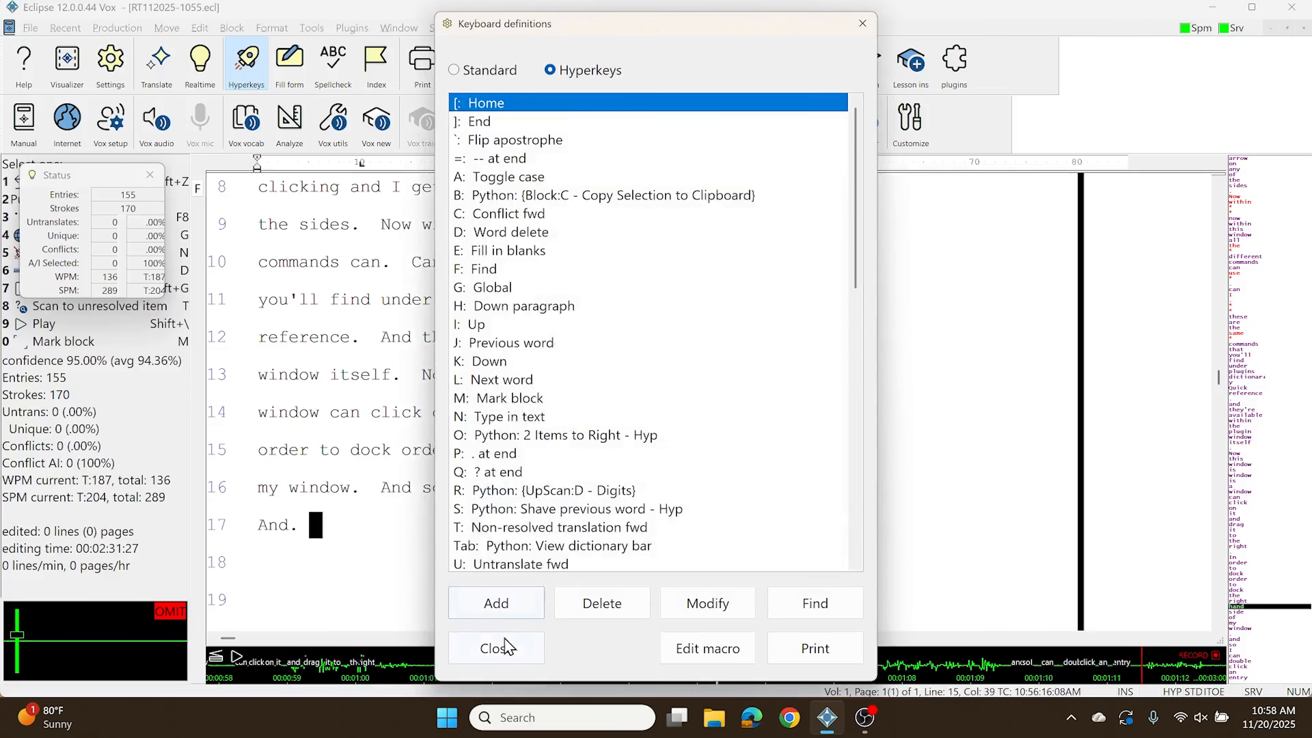
left_click(497, 648)
left_click(569, 490)
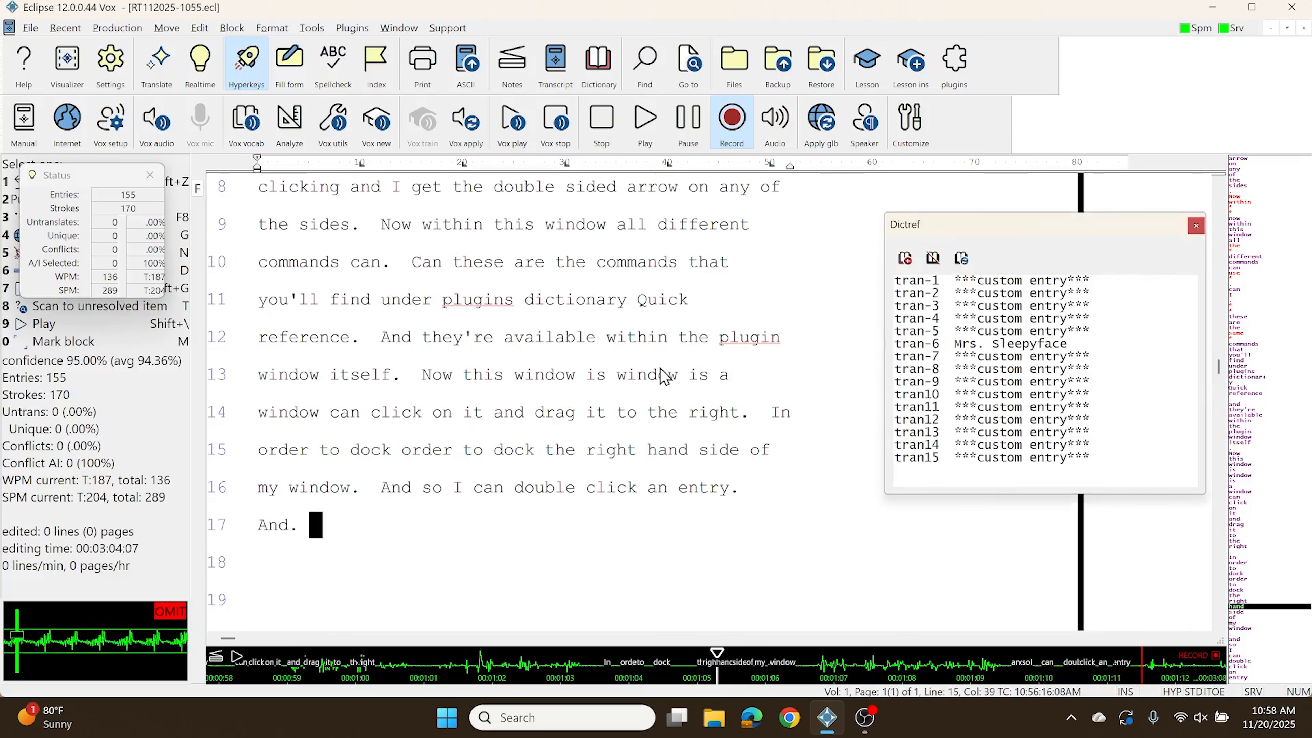
Step: Redock the floating Dictref window along the right-hand side of the workspace
left_click_drag(1249, 166, 1297, 161)
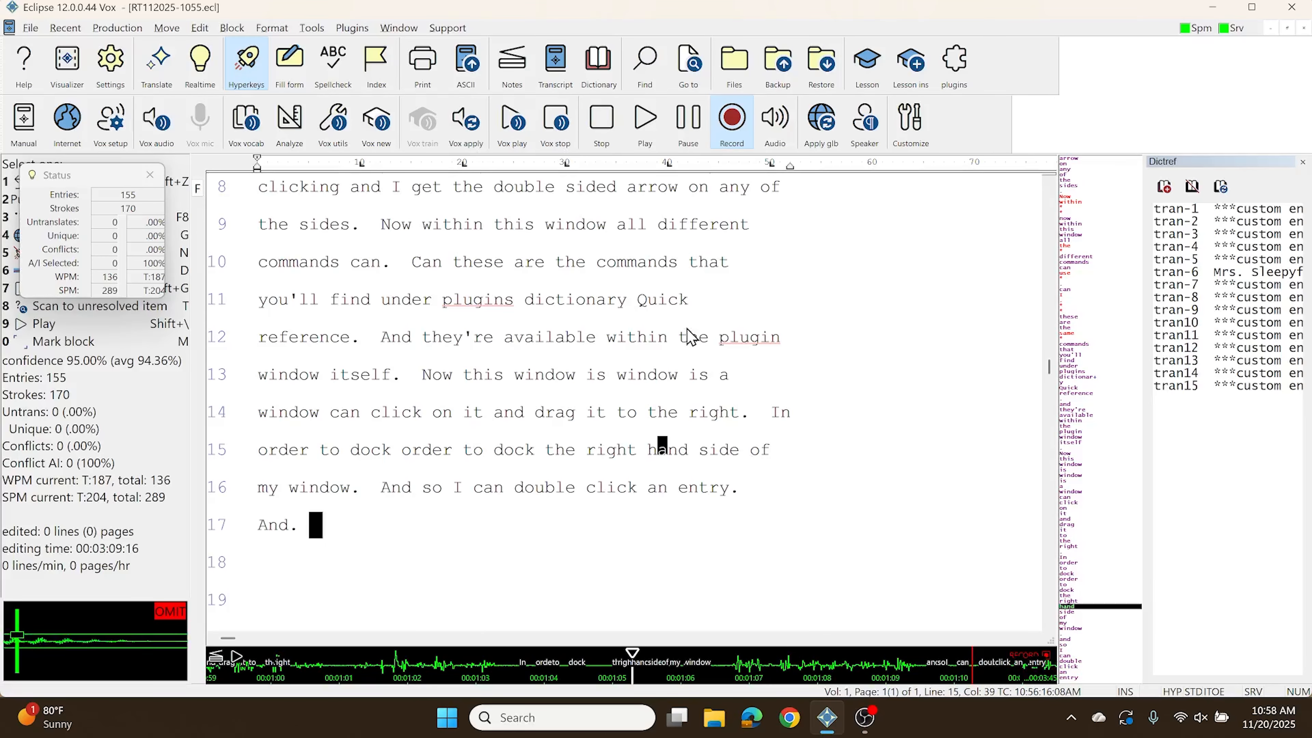
Step: Bring up the description of the installed Dictionary Quick Reference plugin in the Plugin Manager
left_click(954, 65)
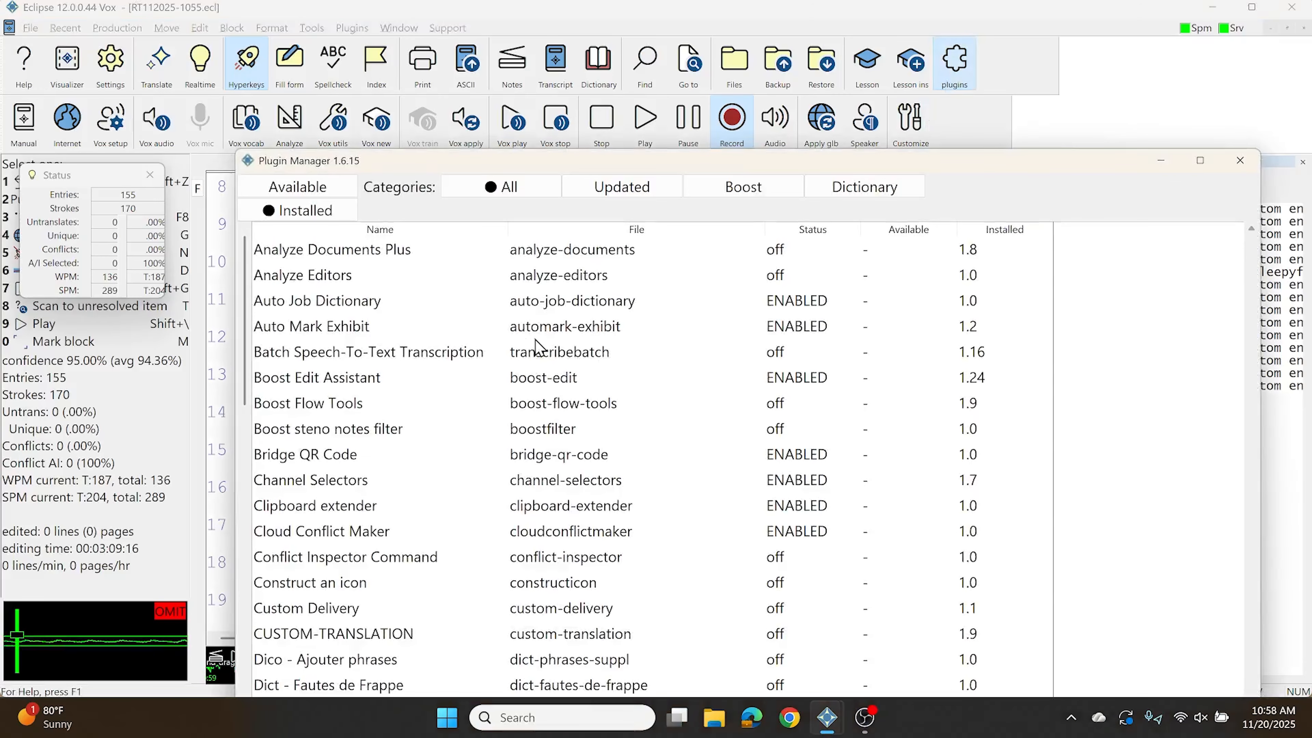
scroll(361, 549, "down", 3)
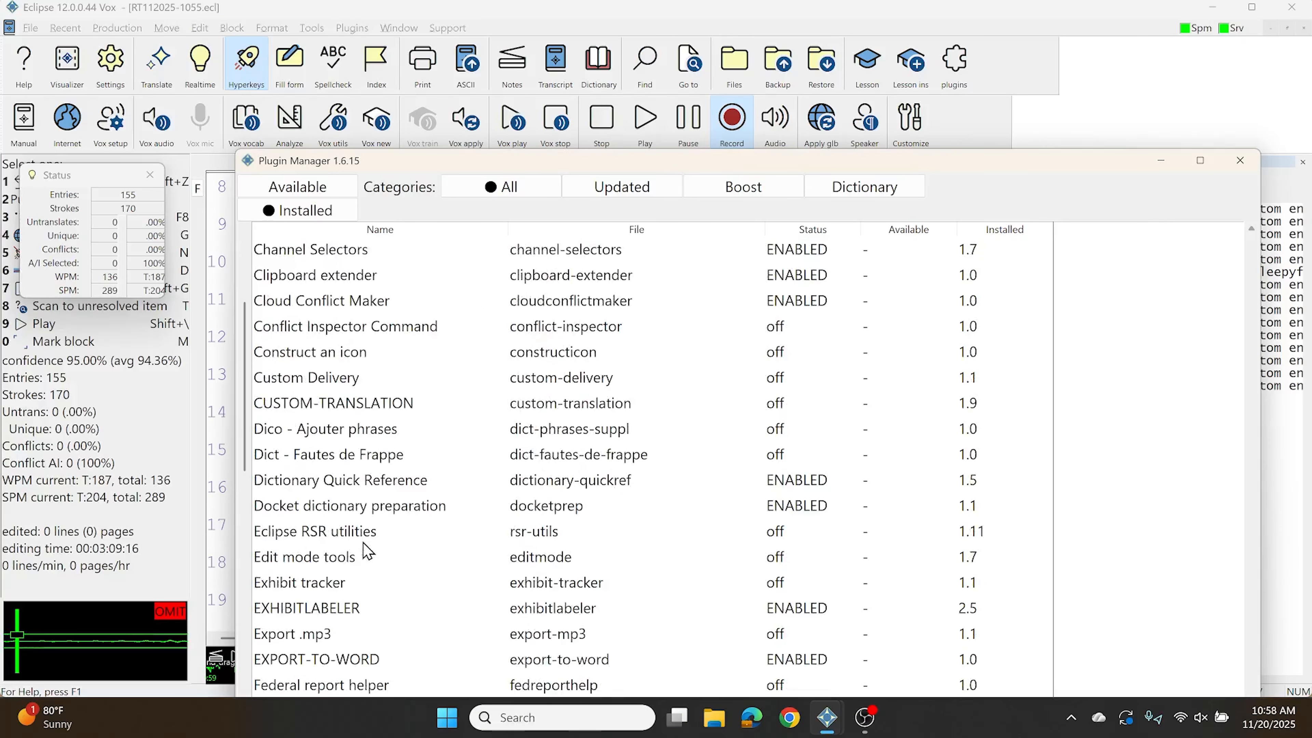
left_click(350, 486)
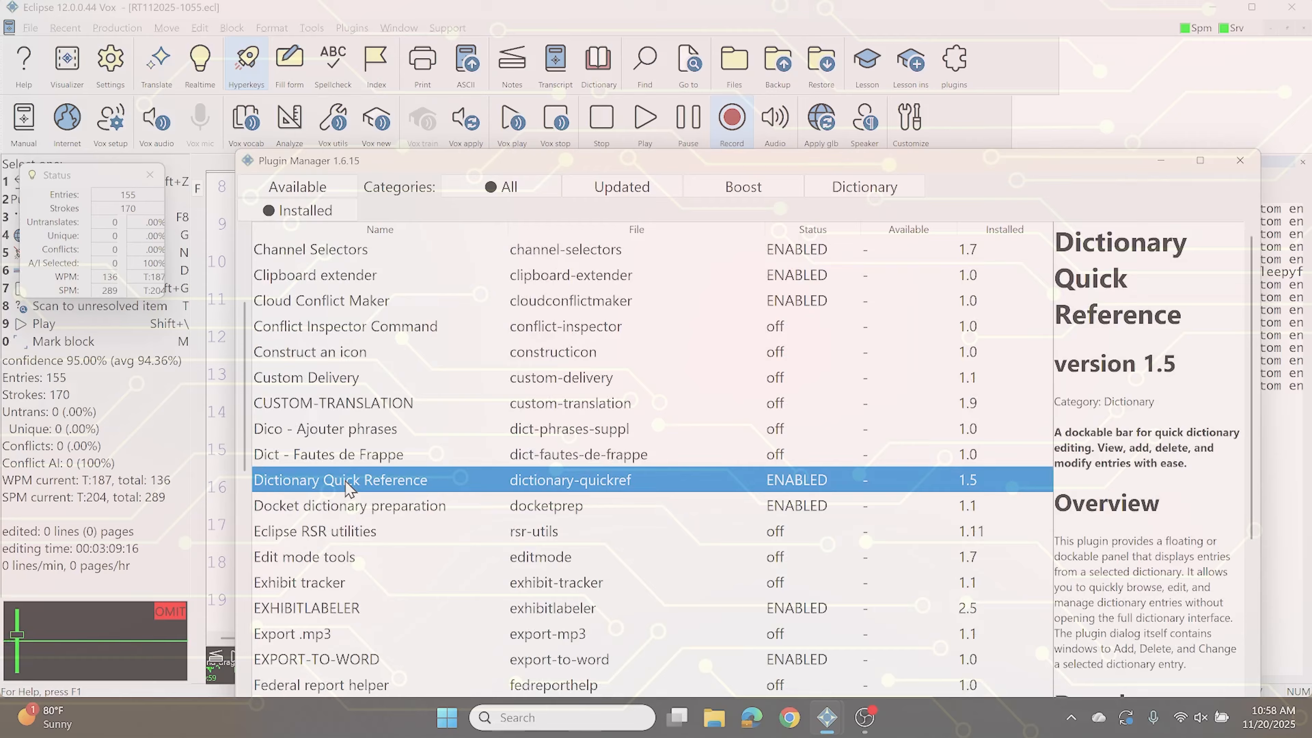